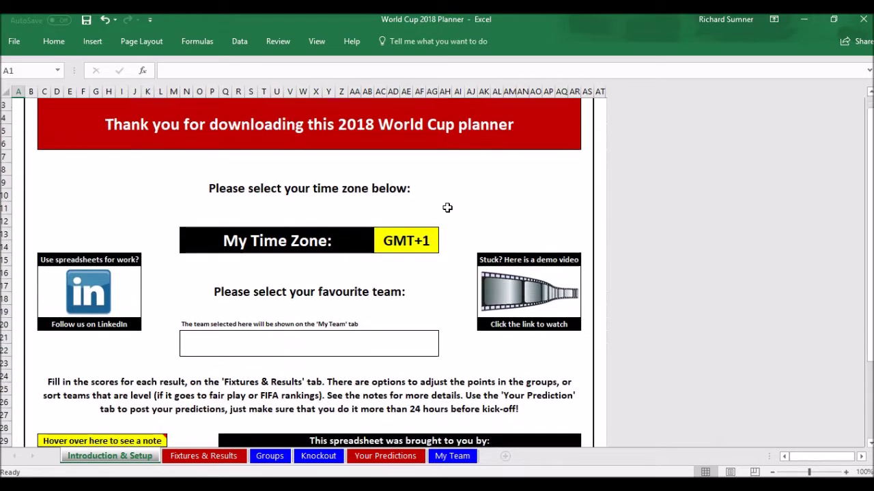
- Choose GMT+1 as the time zone on the Introduction & Setup sheet
scroll(447, 208, up, 1)
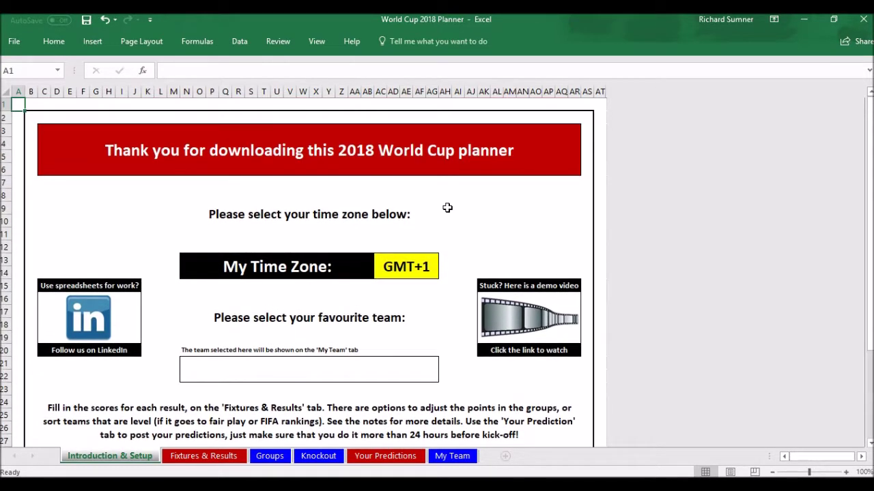
scroll(447, 208, down, 2)
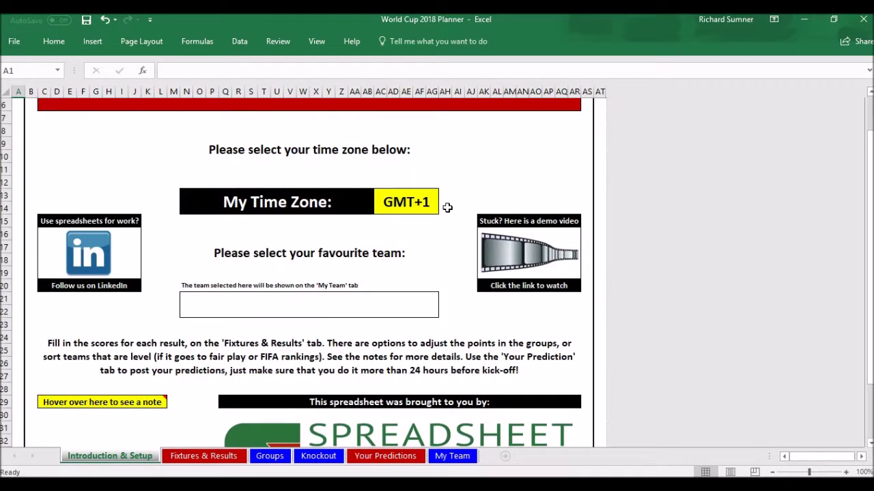
scroll(447, 208, up, 2)
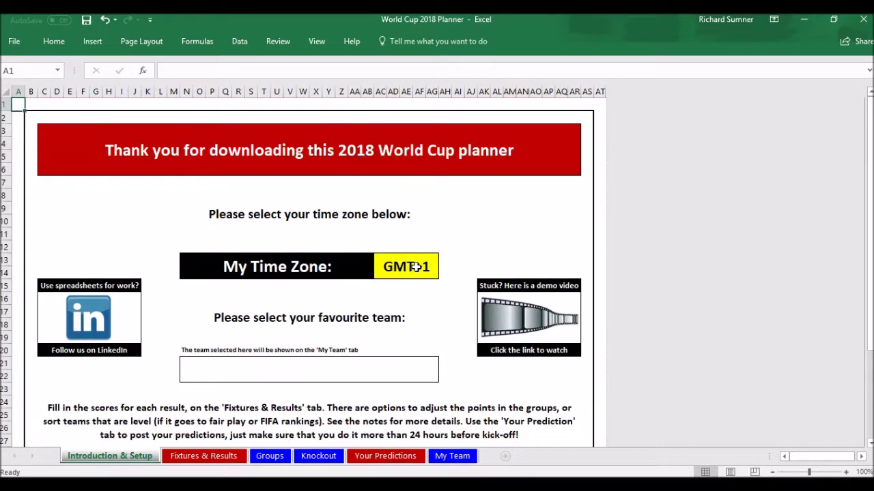
click(417, 268)
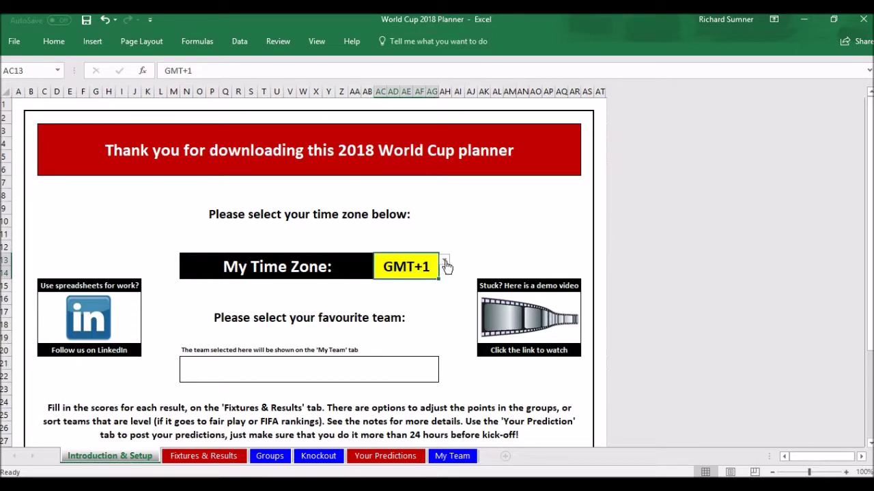
click(444, 264)
mouse_move(445, 307)
mouse_down()
mouse_move(445, 278)
mouse_move(445, 319)
mouse_move(444, 301)
mouse_up()
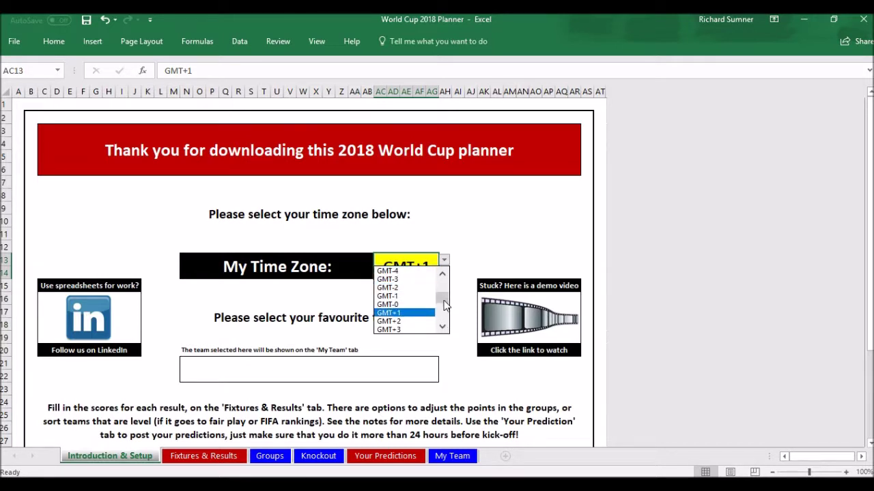
click(411, 314)
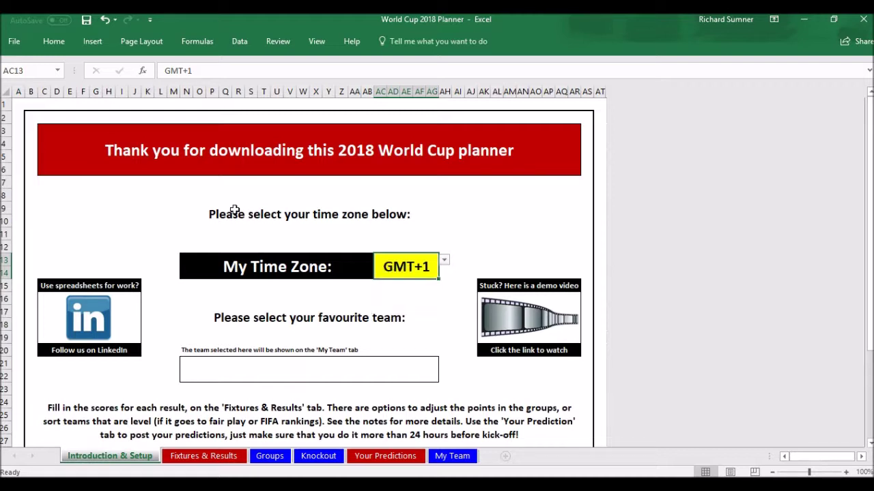
click(18, 103)
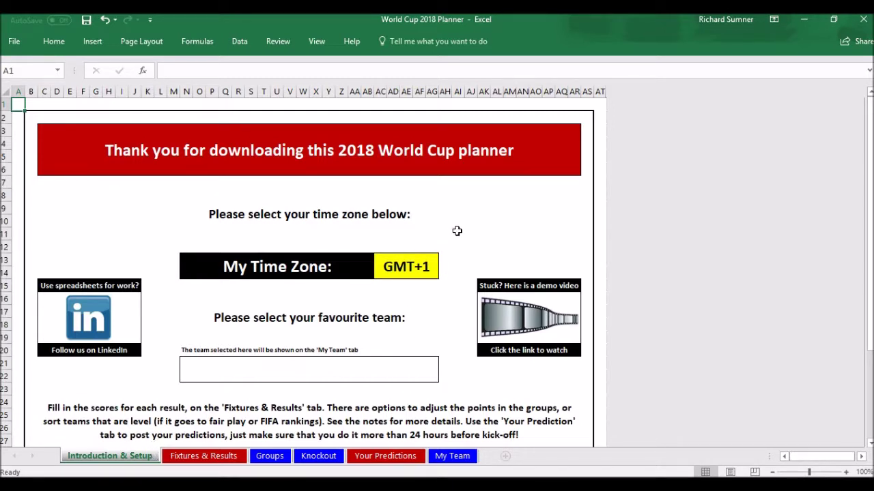
- Select England as the favourite team
scroll(456, 231, down, 1)
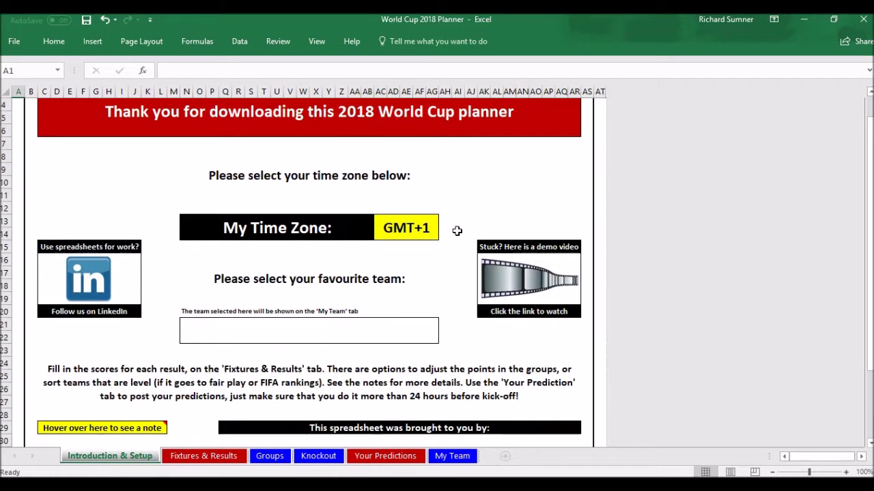
click(357, 335)
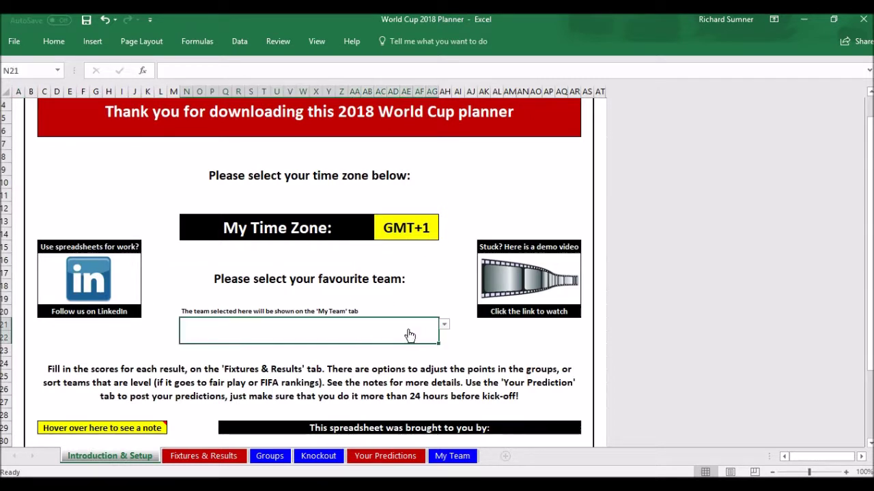
click(444, 327)
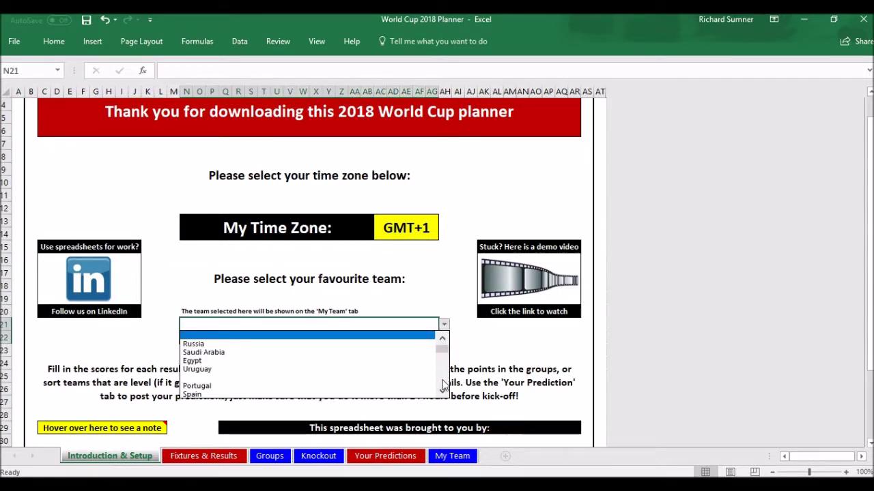
drag(442, 394, 443, 394)
click(404, 378)
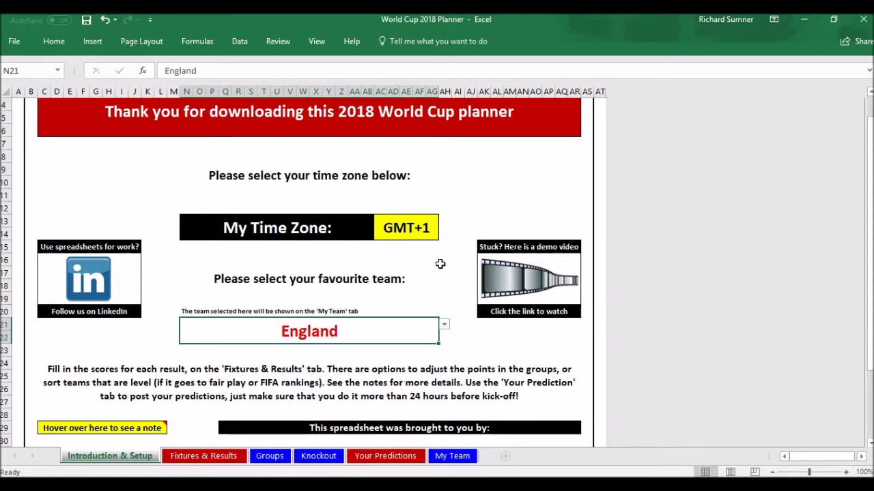
- View the note attached to the yellow sample cell beneath the planner's instructions
scroll(342, 268, down, 2)
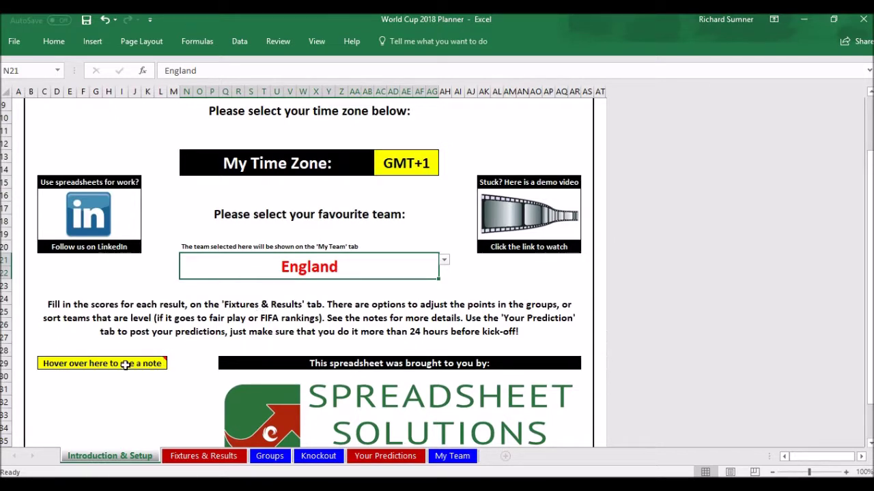
mouse_move(115, 365)
scroll(283, 312, up, 2)
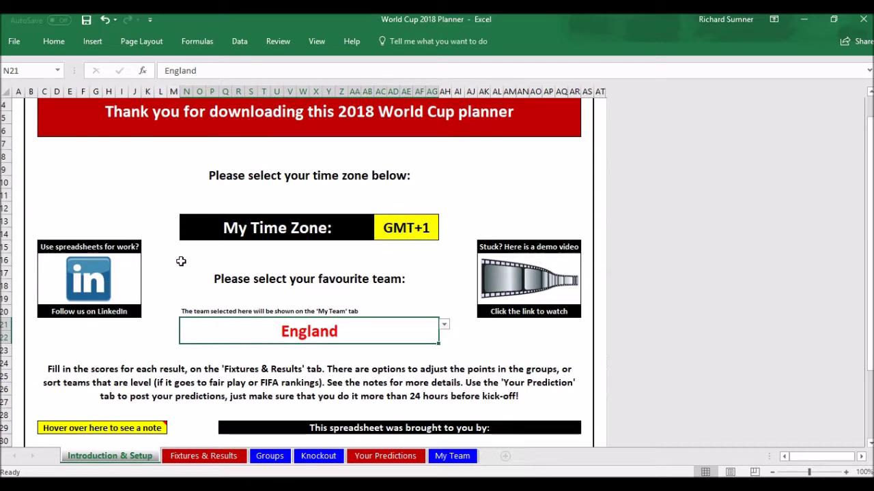
scroll(94, 200, up, 1)
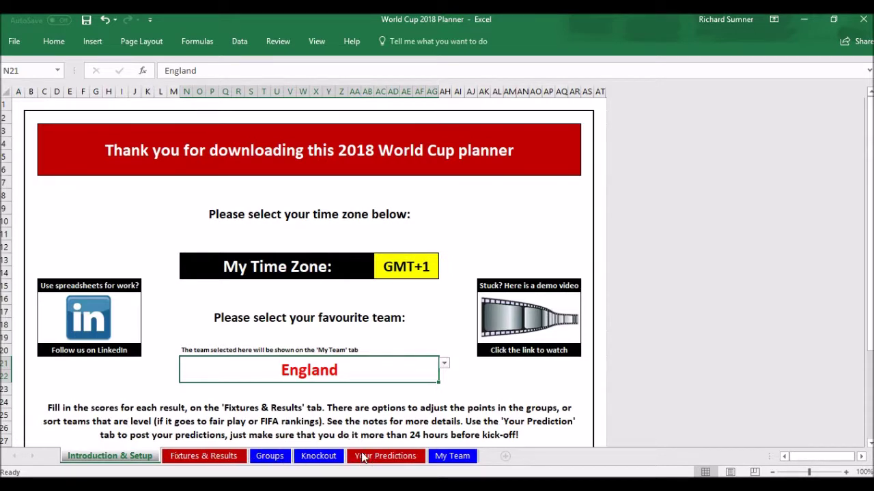
- On the Fixtures & Results sheet, enter a 2–0 result for Russia against Saudi Arabia
click(222, 457)
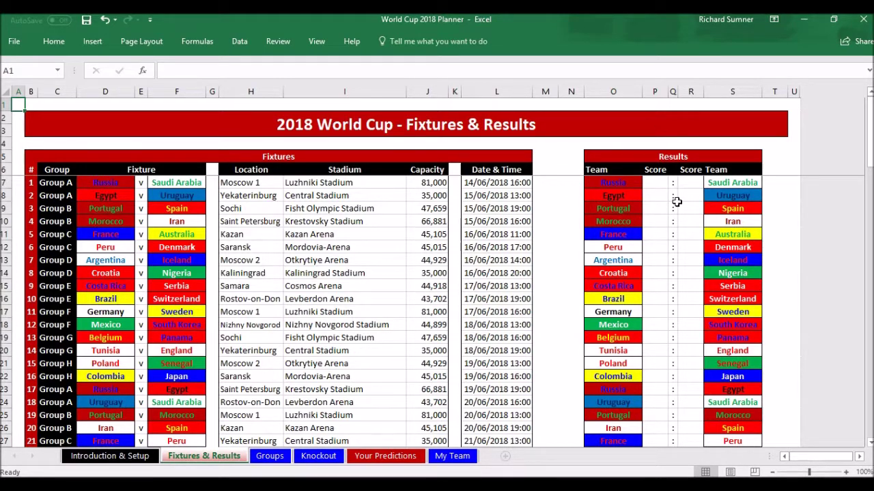
click(653, 183)
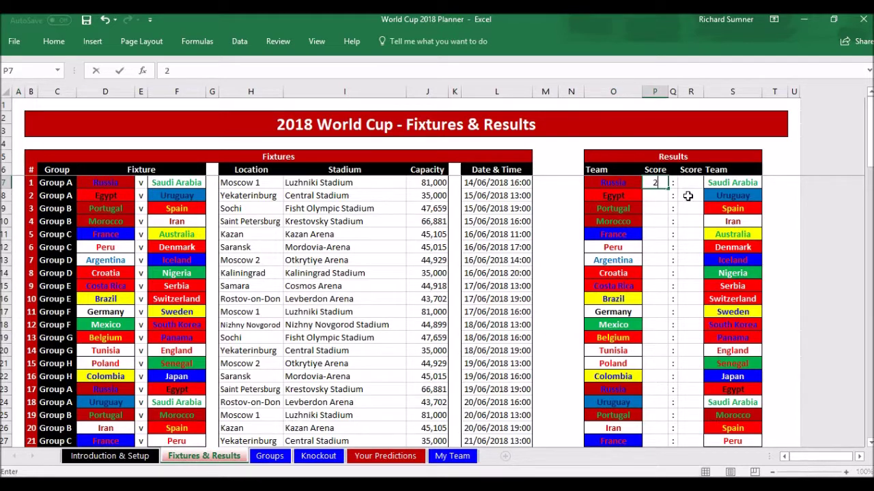
text(2)
key(Tab)
text(0)
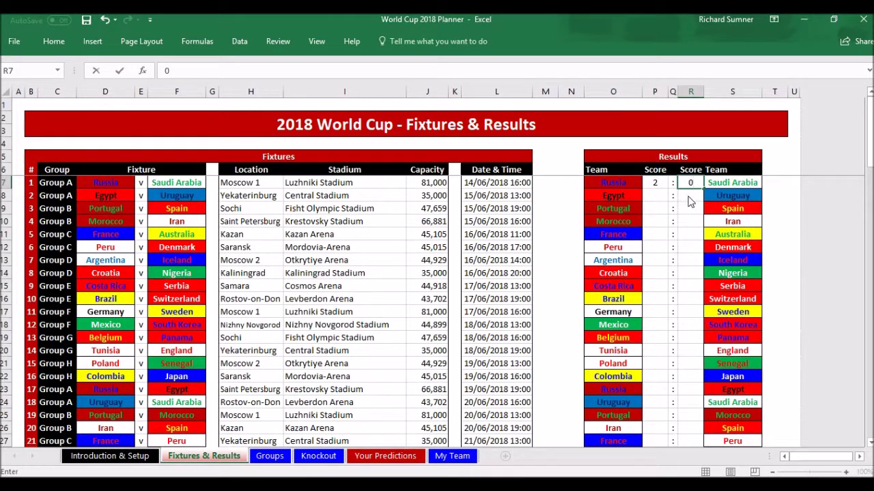
- Clear both scores of the Russia v Saudi Arabia result
key(shift+Tab)
key(BackSpace)
key(Tab)
key(BackSpace)
key(shift+Tab)
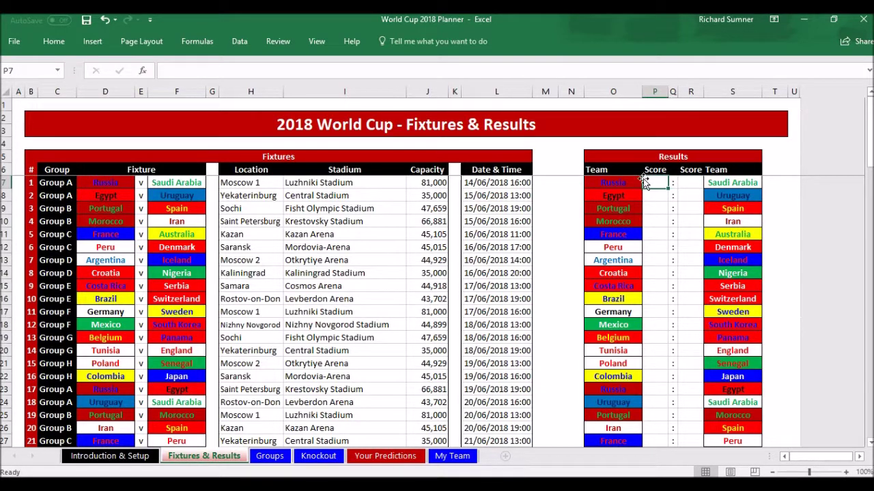
- On the Your Predictions sheet, predict a 3–0 score for Russia against Saudi Arabia
click(379, 456)
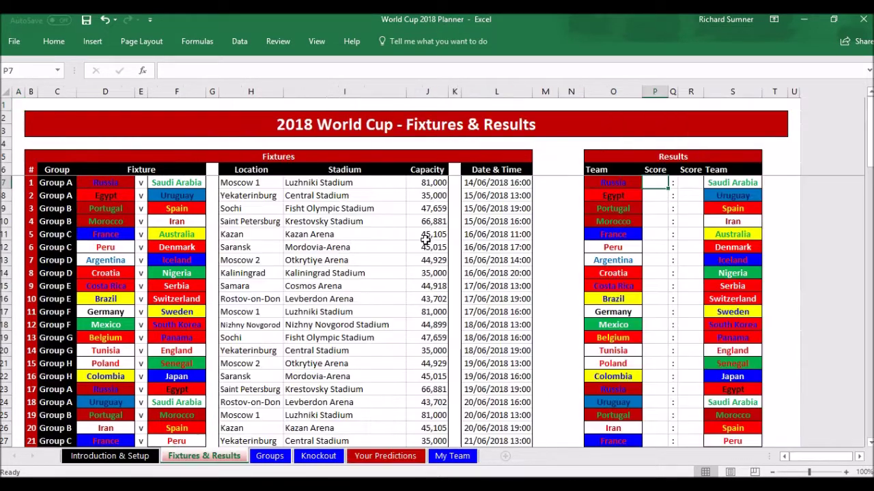
click(205, 456)
click(385, 456)
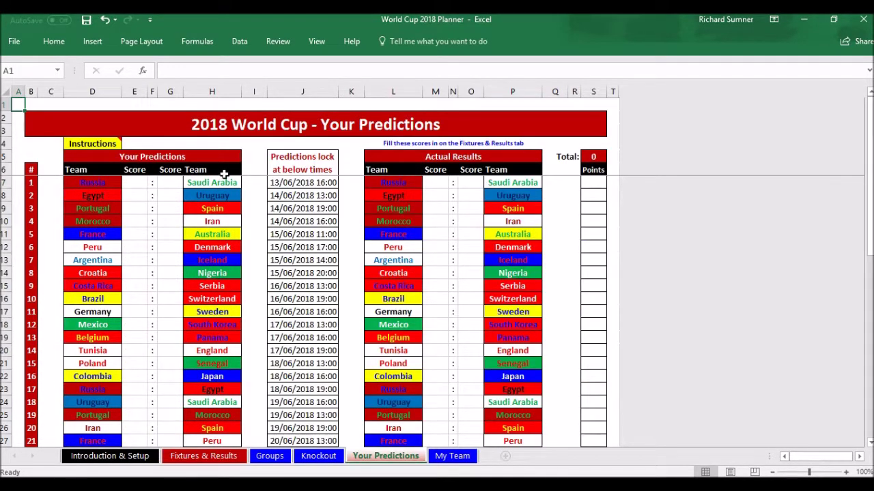
click(136, 183)
text(3)
key(Tab)
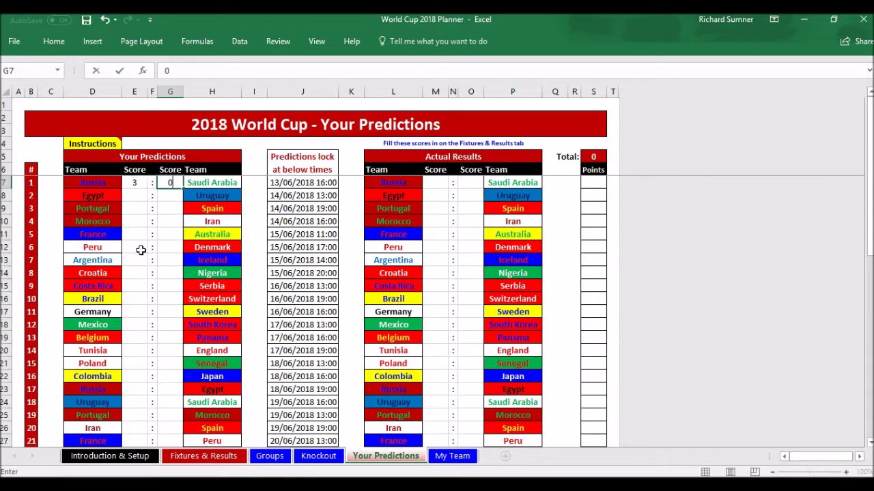
text(0)
key(Tab)
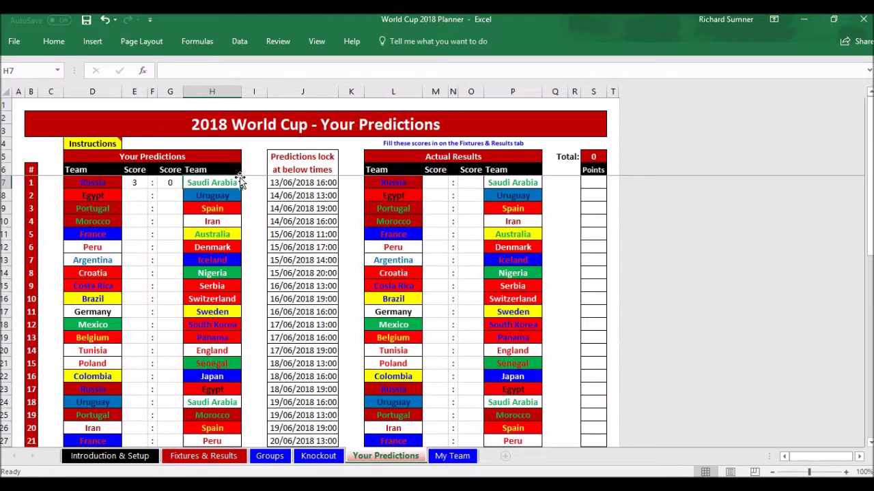
- Re-enter 0 as Saudi Arabia's predicted score in match 1
click(170, 182)
text(0)
key(Tab)
click(170, 182)
text(0)
key(Return)
- Record the actual Russia v Saudi Arabia result as 4–0 on the Fixtures & Results sheet
click(205, 456)
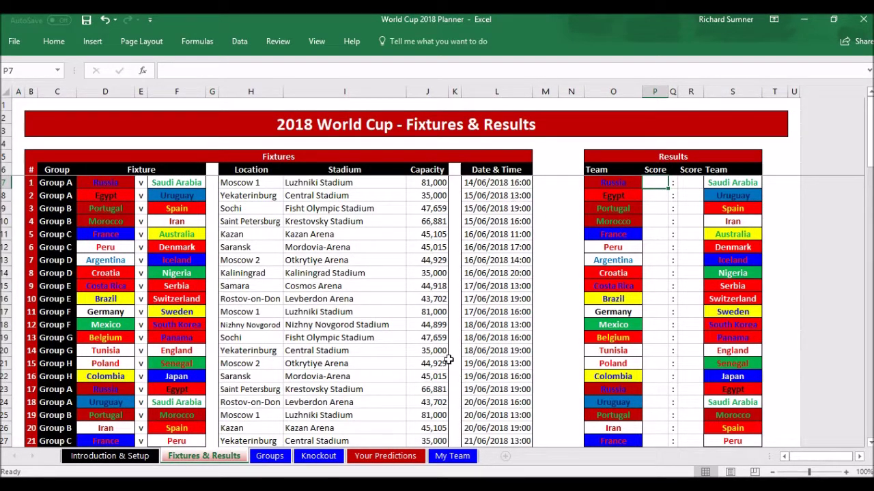
click(387, 456)
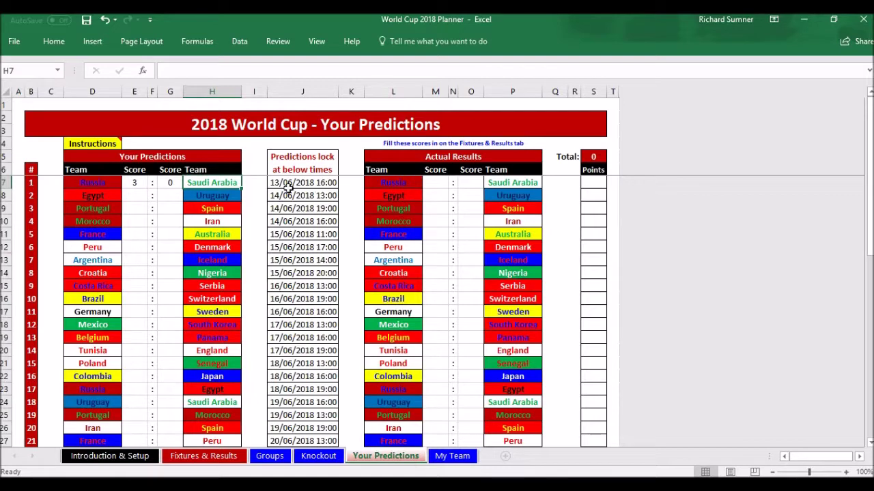
click(230, 455)
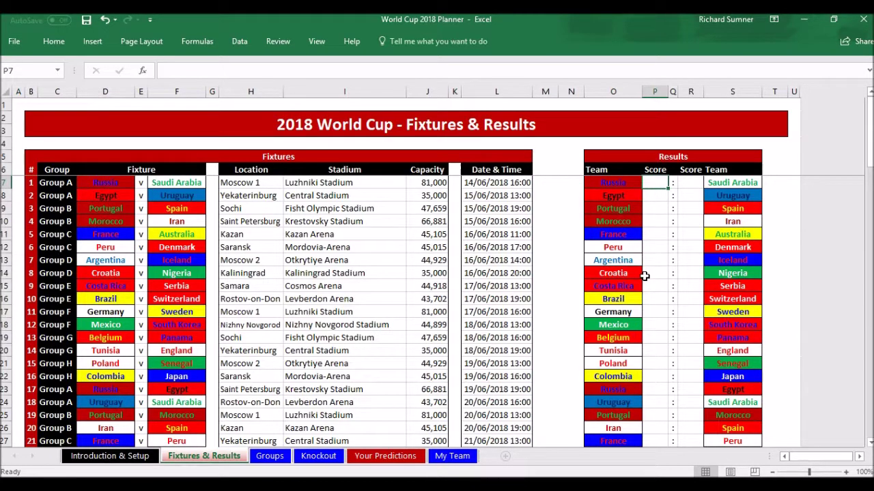
text(4)
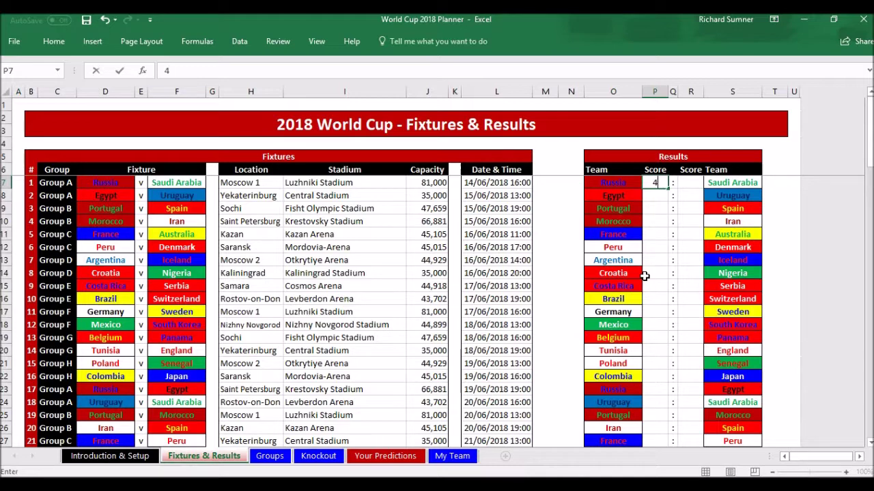
click(692, 183)
text(0)
key(Return)
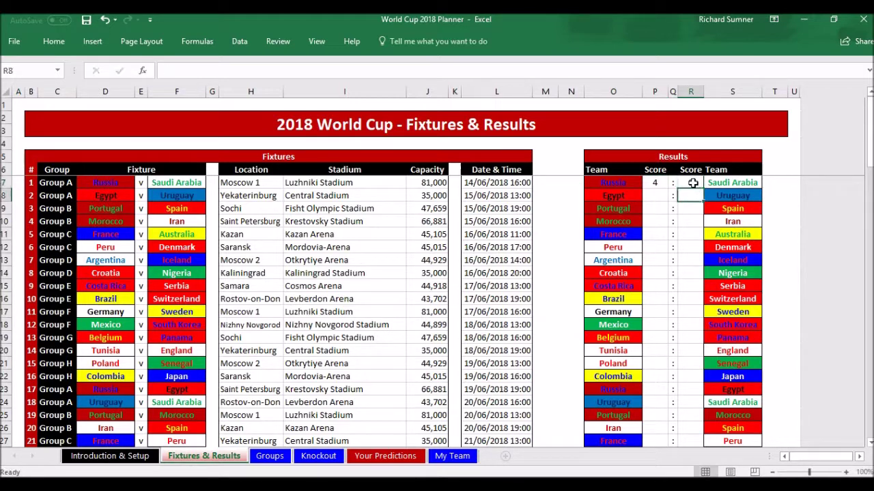
- Change Russia's predicted score against Saudi Arabia to 4 on the Your Predictions sheet
click(385, 456)
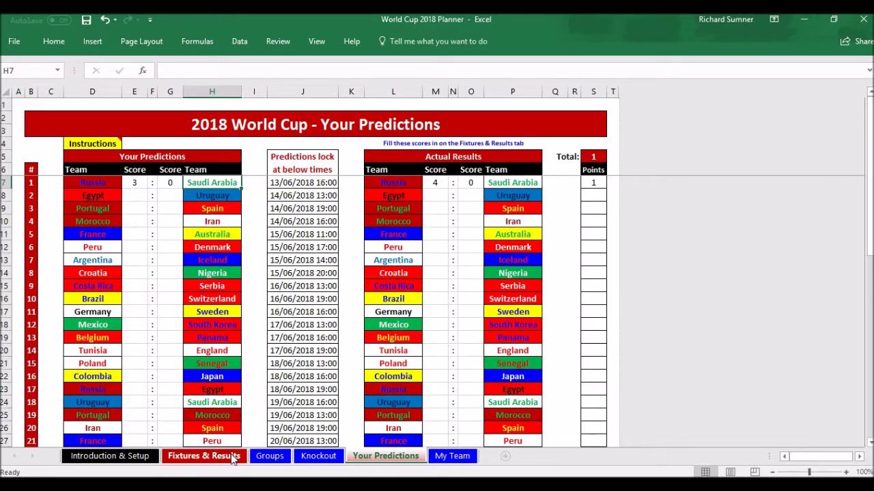
click(136, 184)
text(4)
key(Return)
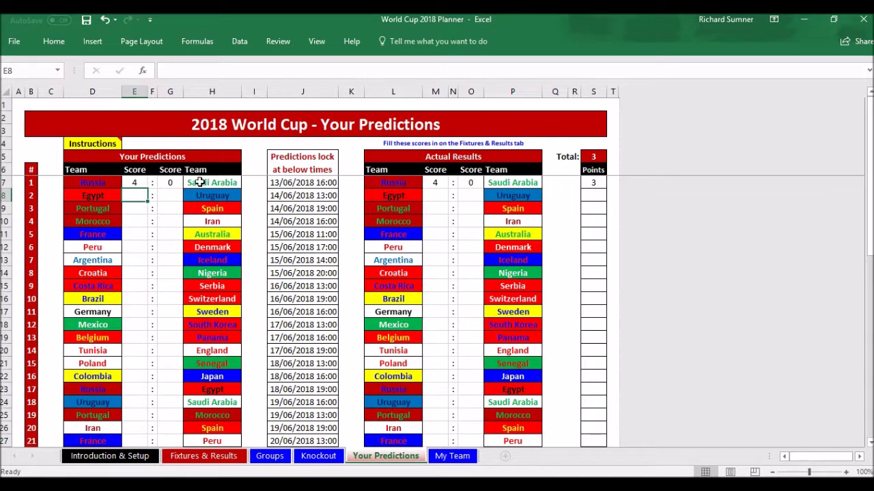
- Change the match 1 prediction to 0 for Russia and 1 for Saudi Arabia
click(139, 183)
text(0)
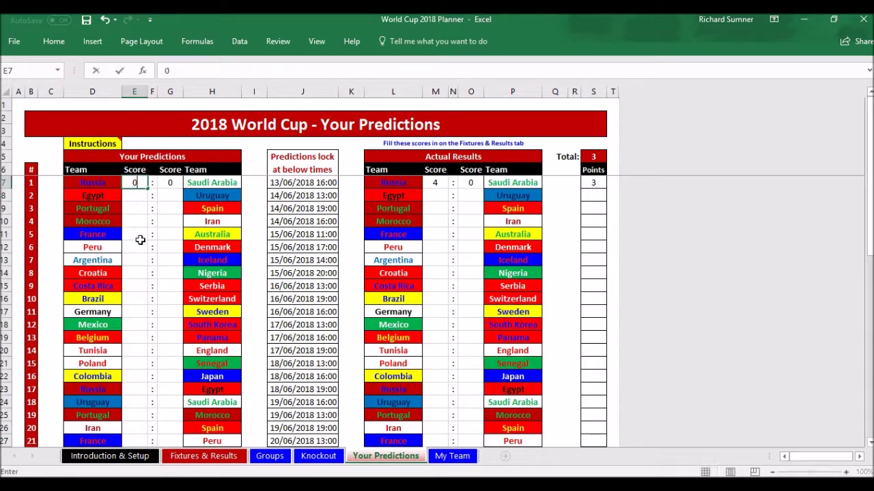
key(Tab)
text(1)
key(Return)
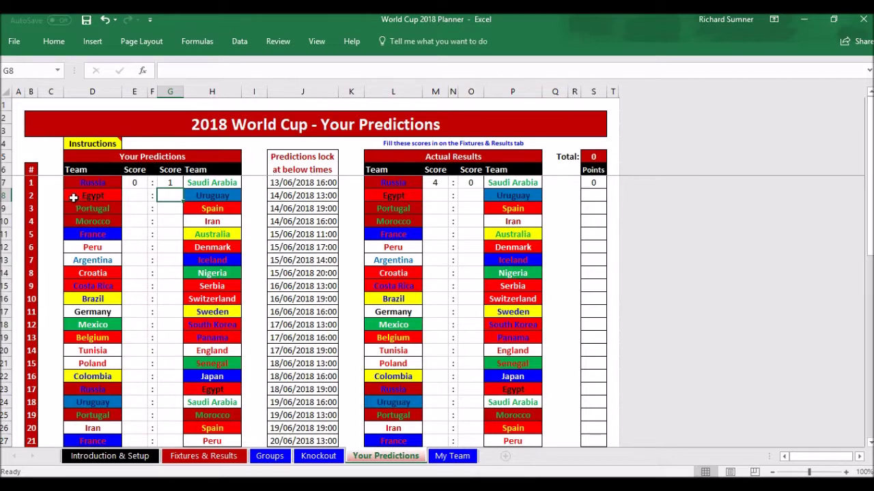
click(171, 183)
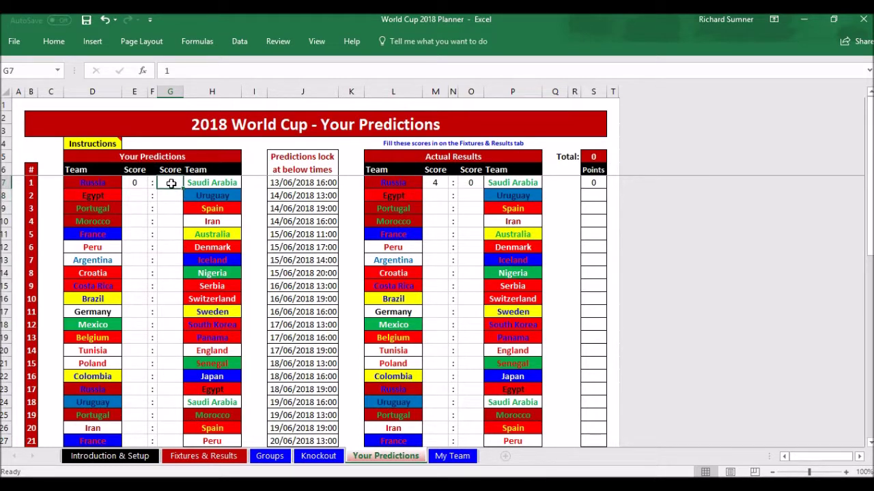
- Look through the remaining group-stage and knockout fixtures on the Your Predictions sheet
scroll(151, 296, down, 12)
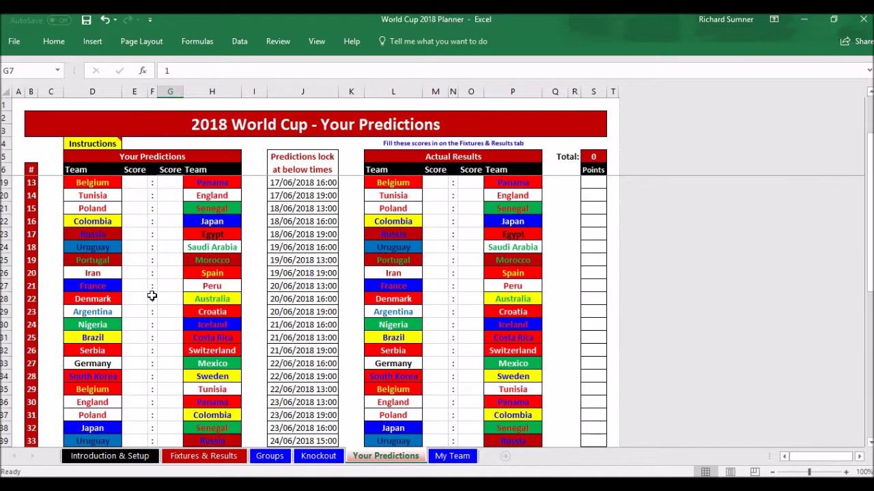
scroll(152, 295, down, 4)
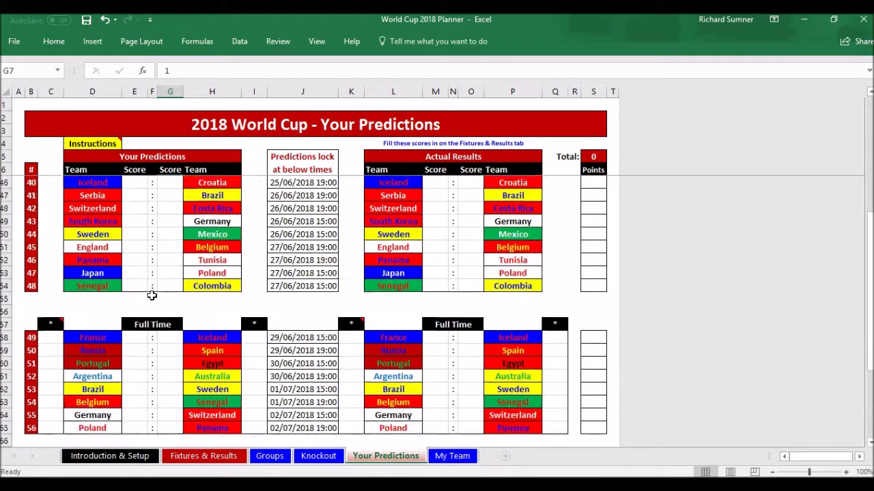
scroll(151, 296, up, 6)
scroll(151, 296, down, 4)
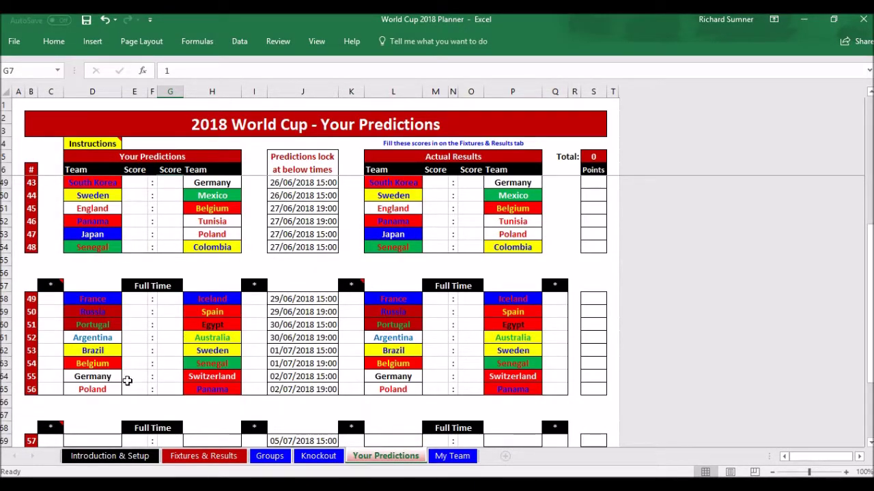
- Examine the knockout-round prediction rows on the Your Predictions sheet and compare the match 1 scores with the Fixtures & Results sheet
scroll(181, 372, down, 4)
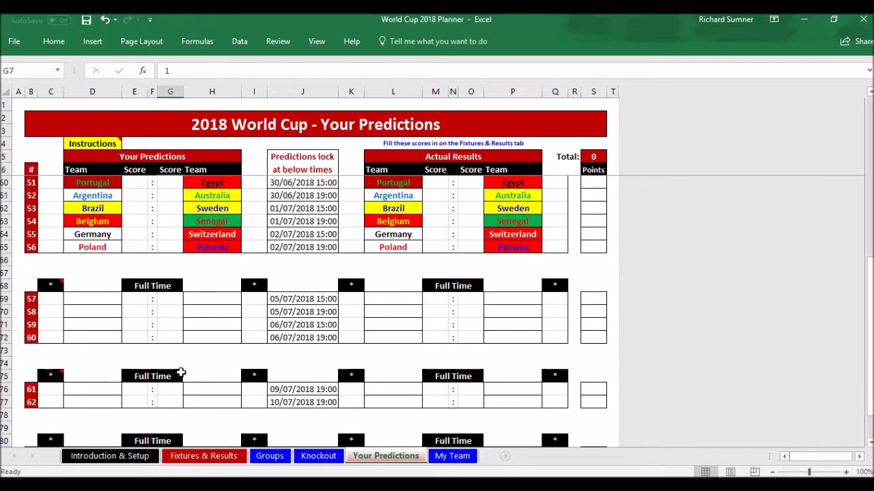
scroll(161, 383, down, 3)
scroll(163, 383, up, 3)
scroll(157, 251, up, 3)
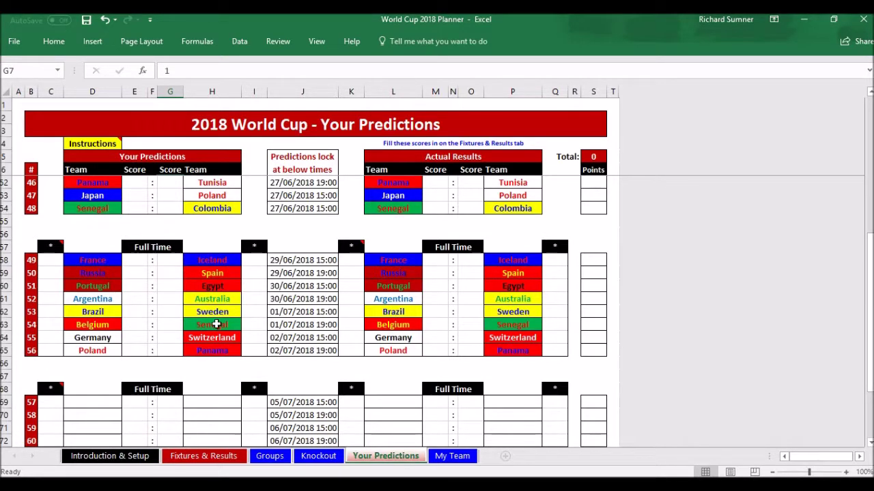
scroll(187, 334, up, 2)
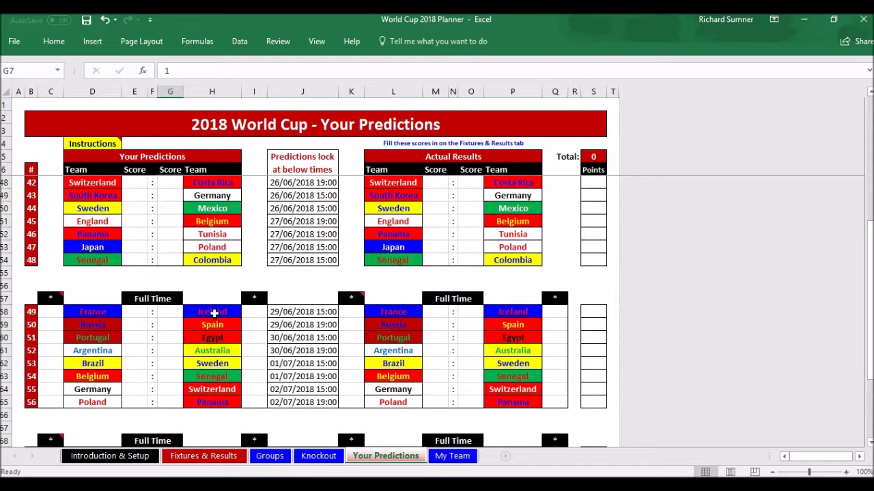
scroll(186, 331, up, 14)
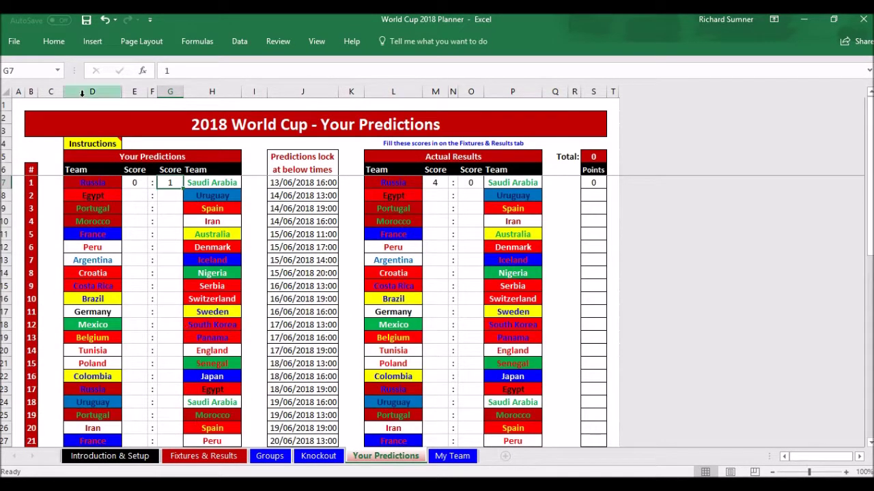
click(18, 104)
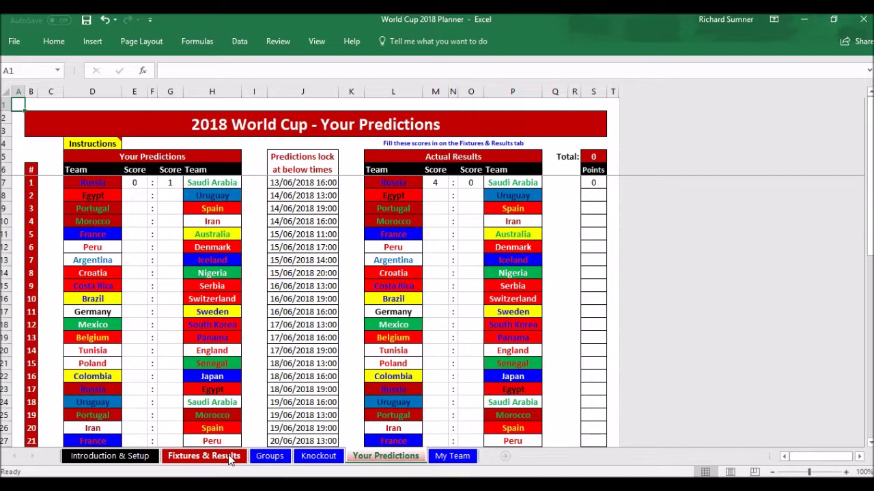
click(205, 456)
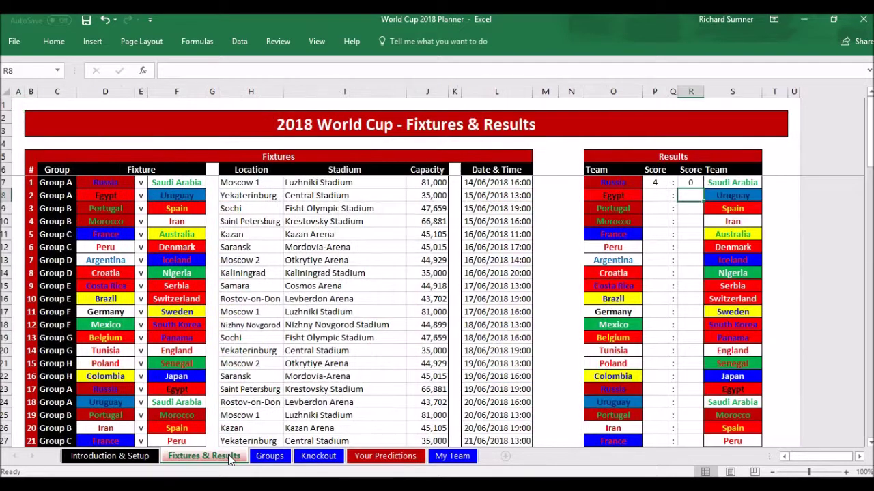
click(369, 459)
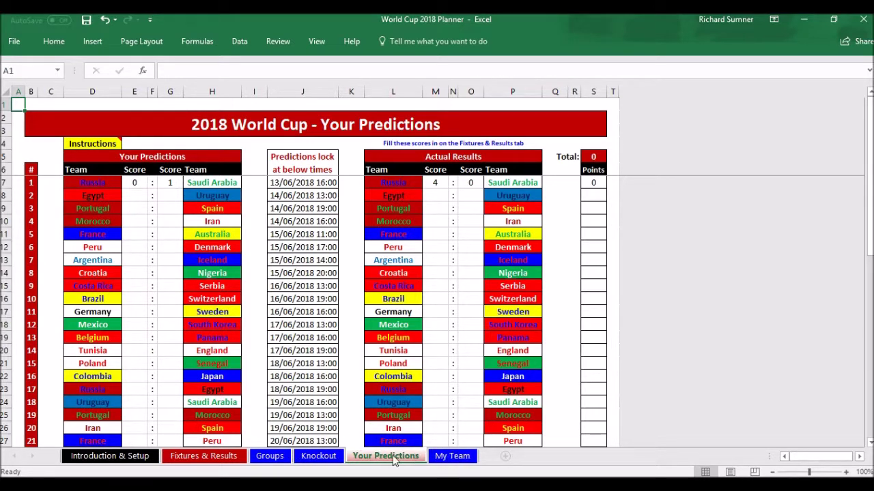
- Look through England's group table, match details, results and predictions on the My Team sheet, from the Group Stage to the Final
click(451, 456)
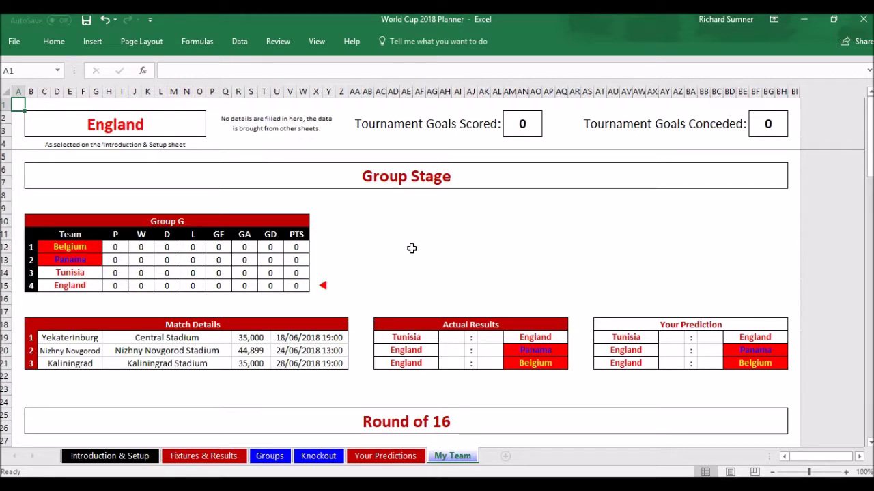
scroll(411, 248, down, 2)
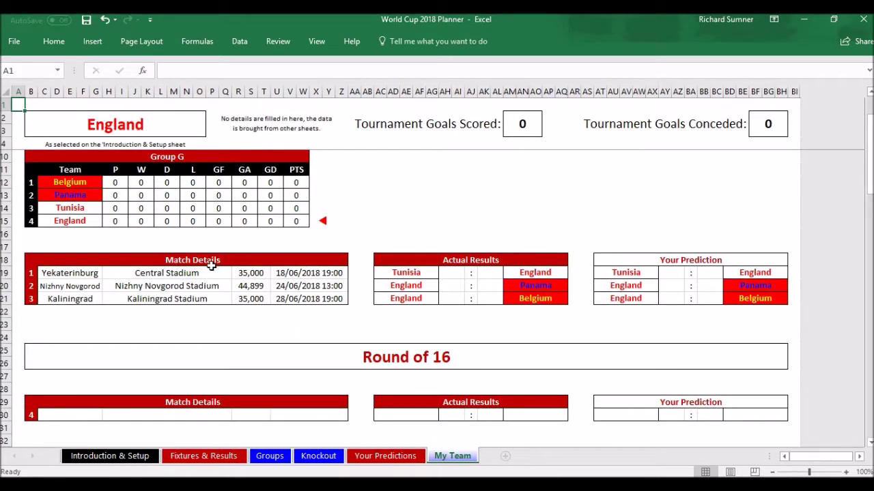
scroll(404, 308, down, 3)
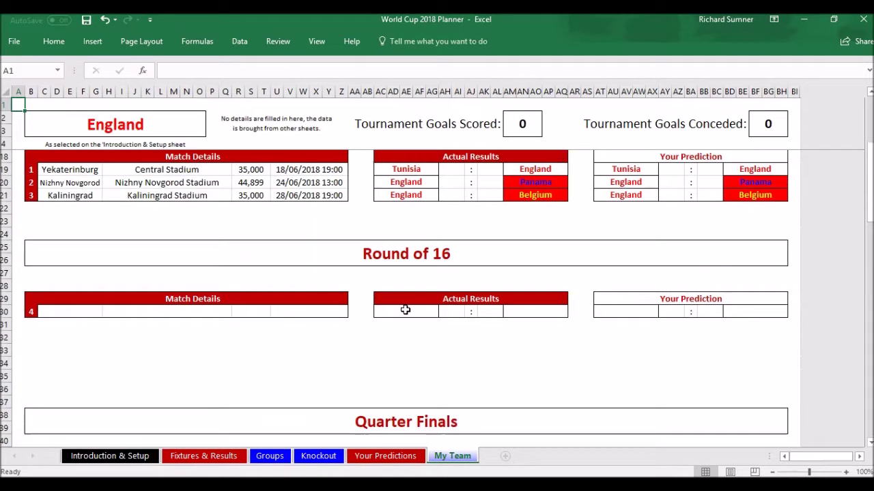
scroll(363, 371, down, 3)
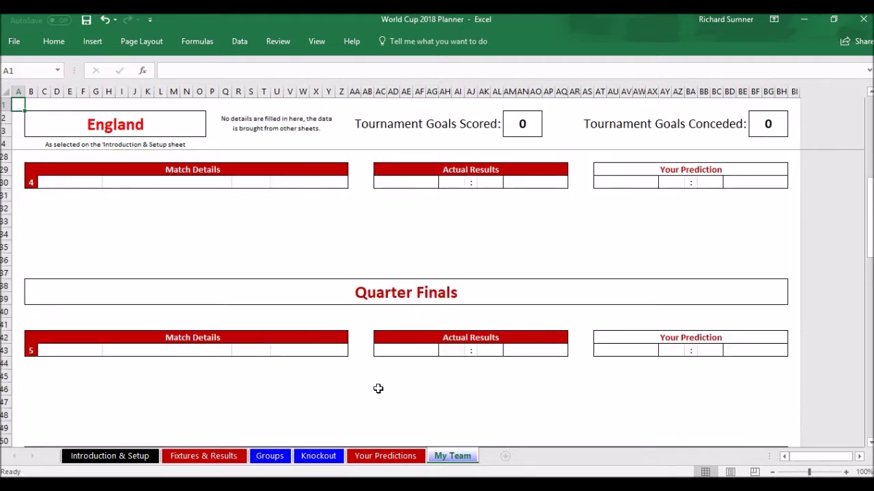
scroll(379, 389, down, 10)
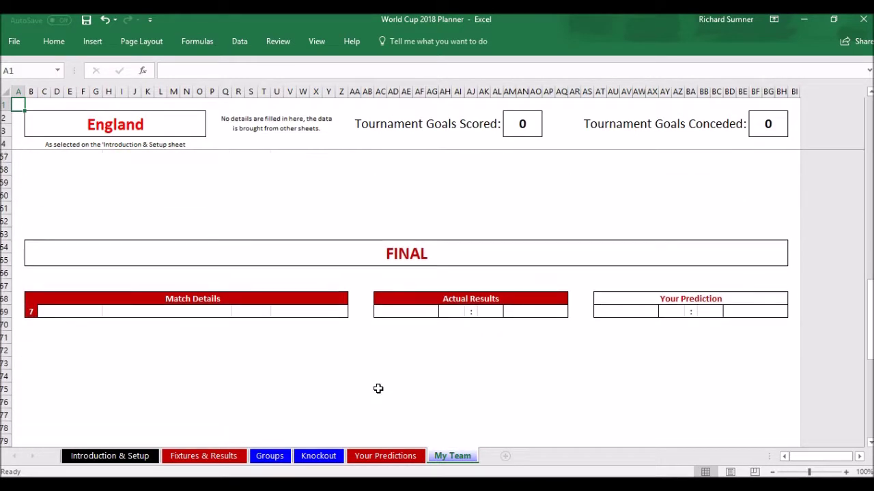
scroll(378, 388, up, 17)
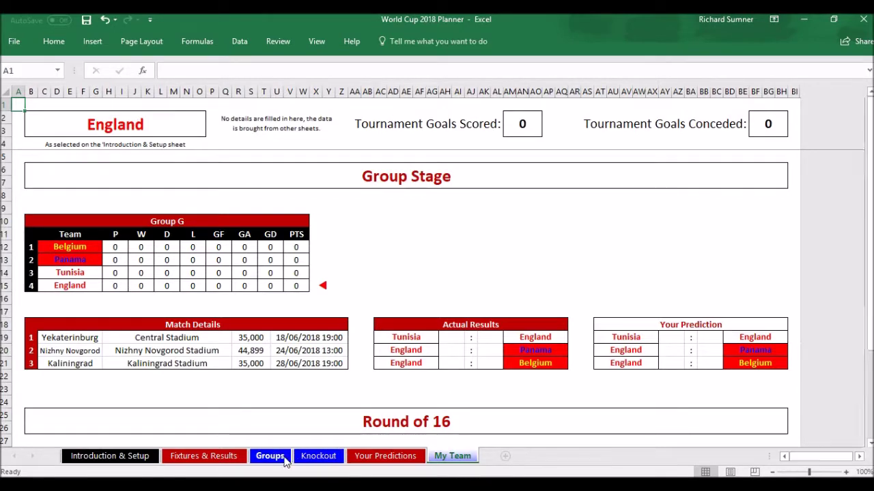
- Review the group tables and tie-break notes on the Groups sheet, checking them against the Fixtures & Results sheet
click(270, 455)
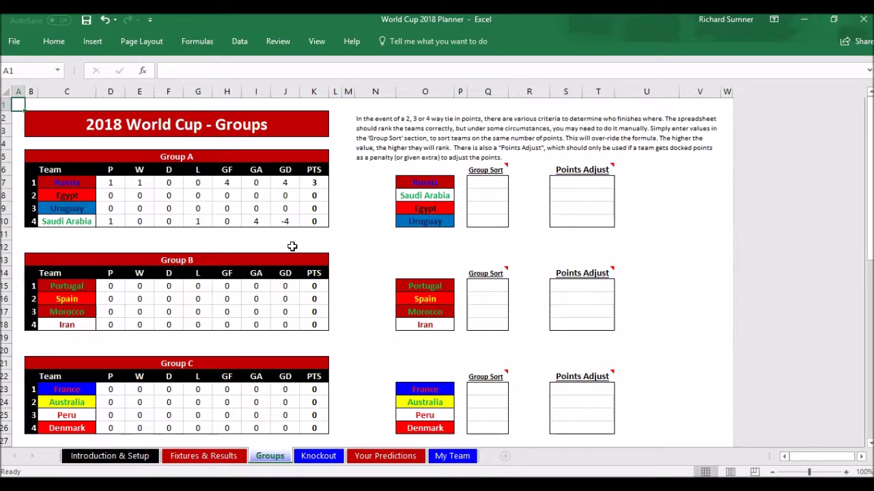
scroll(302, 265, down, 8)
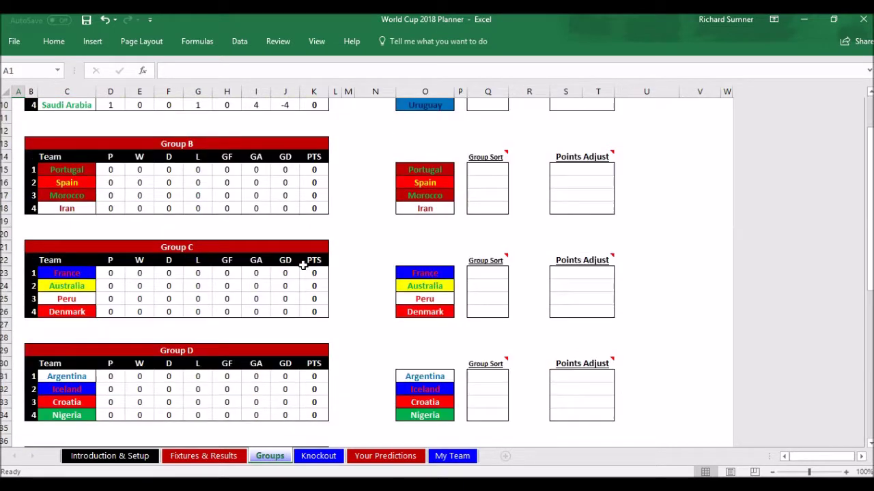
scroll(303, 265, up, 8)
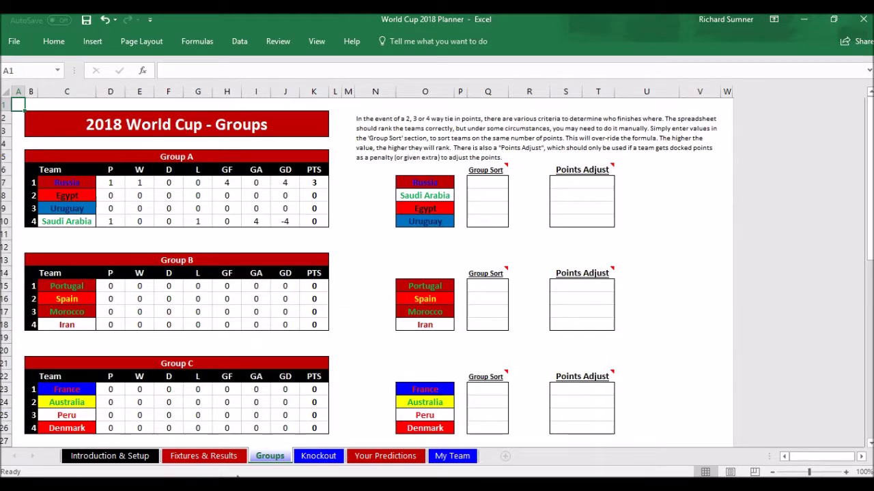
click(217, 461)
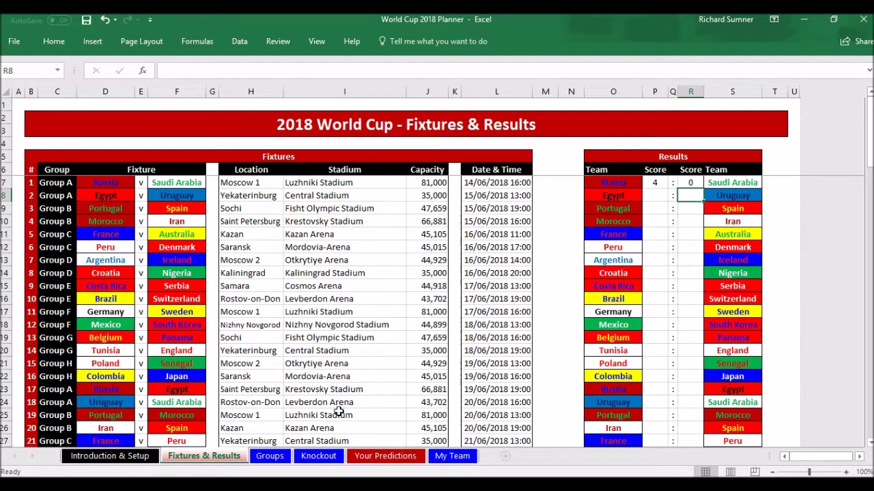
click(270, 455)
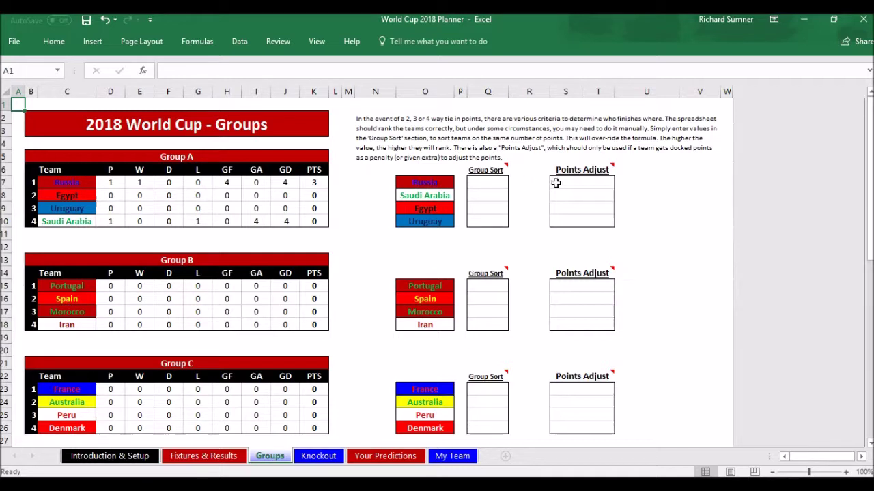
- Set Uruguay's Group Sort value to 4 in Group A
click(491, 183)
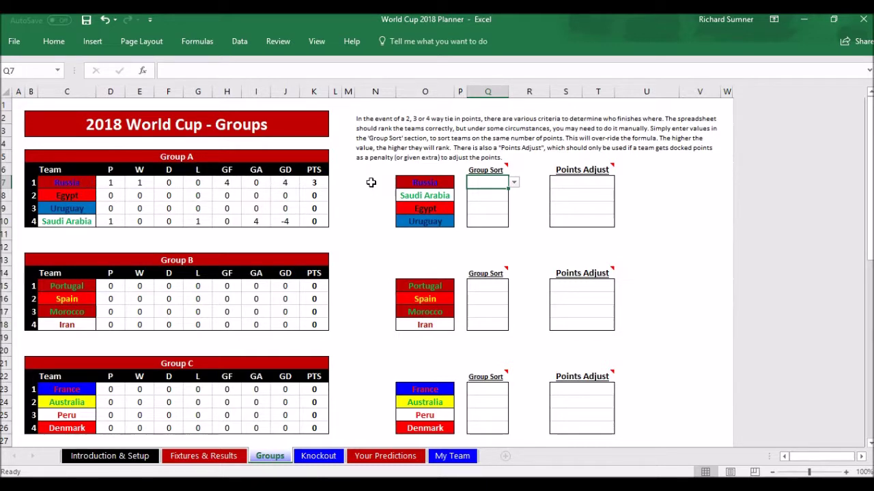
click(514, 184)
click(514, 185)
click(486, 222)
key(Up)
key(Up)
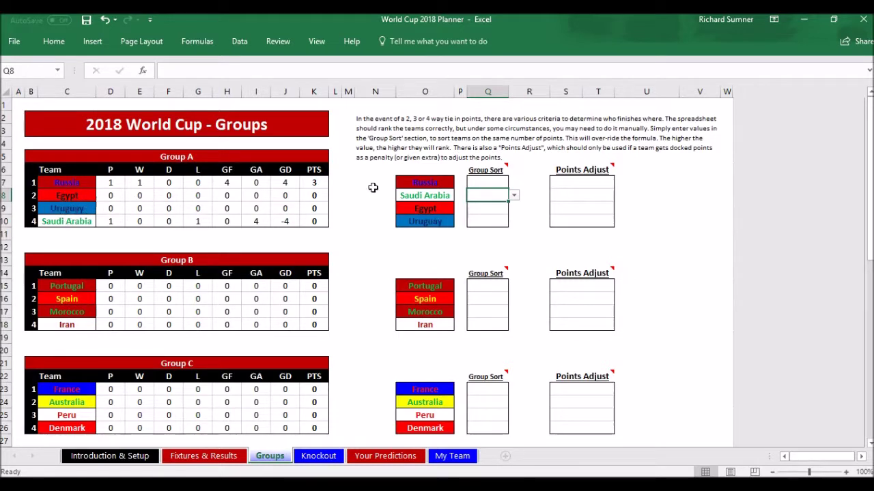
click(487, 207)
click(498, 220)
click(514, 222)
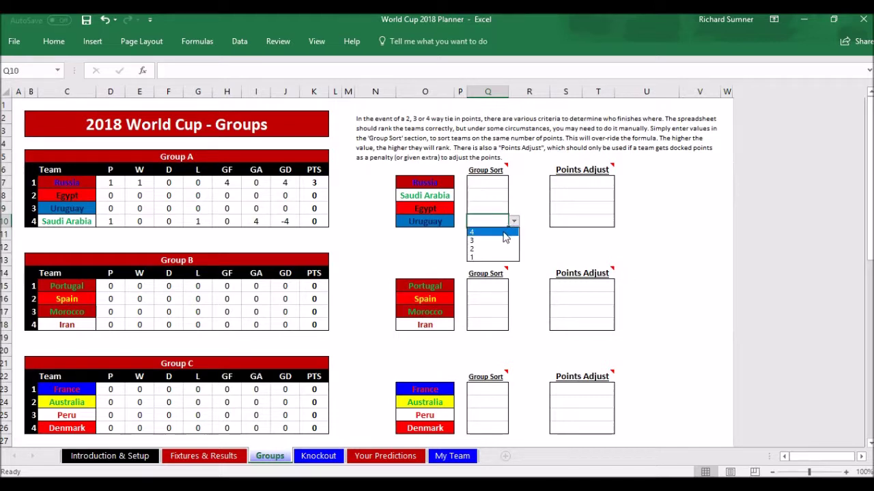
click(490, 232)
- Set the Group A Group Sort values to 3 for Egypt and 1 for Russia
click(499, 212)
click(514, 208)
click(500, 227)
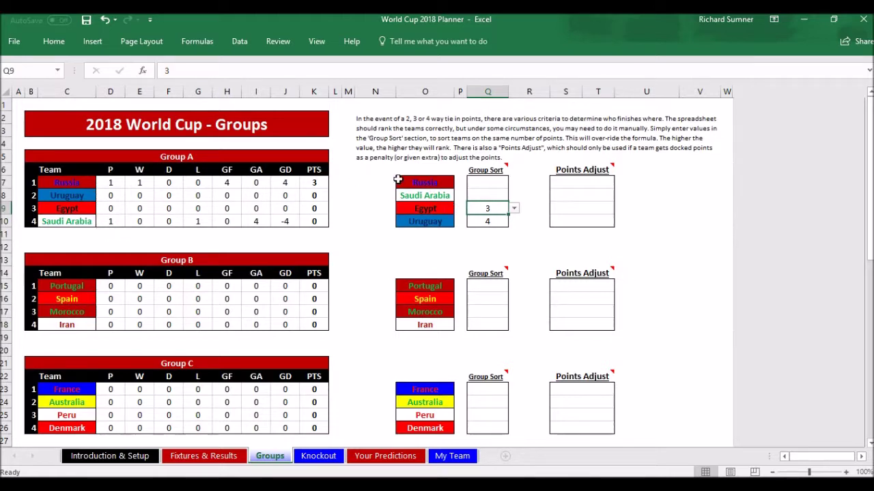
click(484, 183)
click(514, 183)
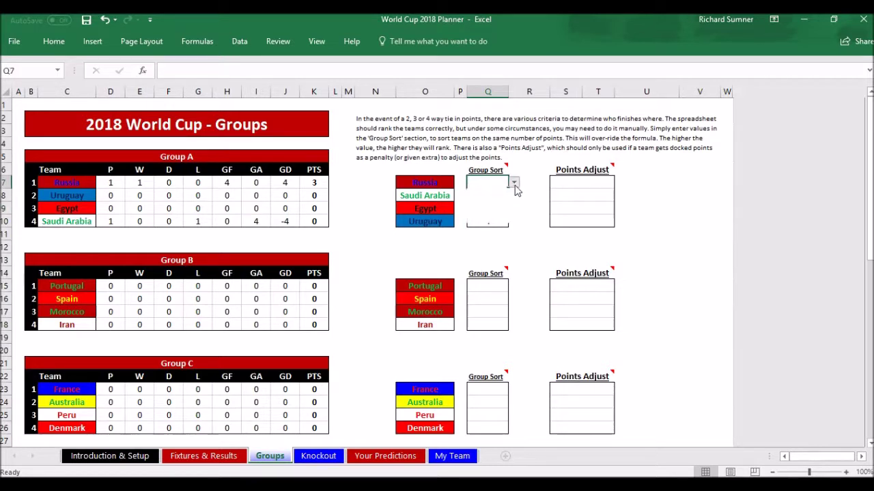
click(499, 218)
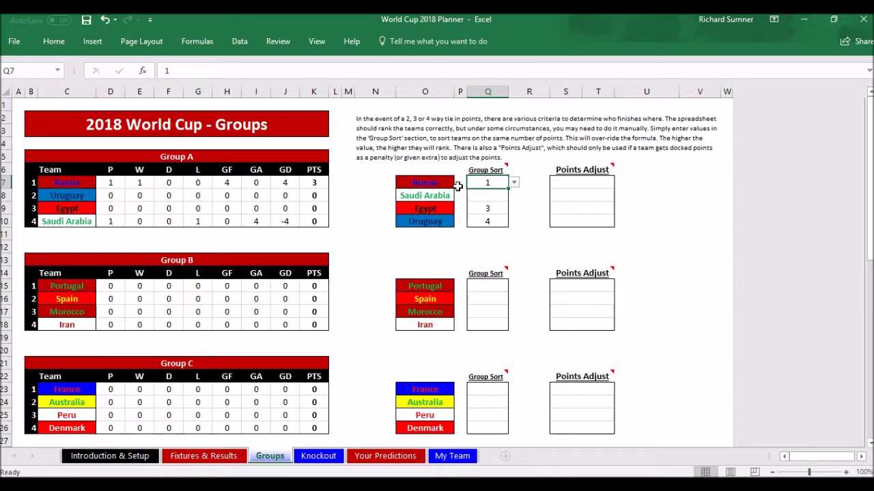
- Clear the Group Sort values for Russia, Egypt and Uruguay in Group A
key(Delete)
key(Down)
key(Down)
key(Delete)
key(Down)
key(Delete)
key(Up)
key(Up)
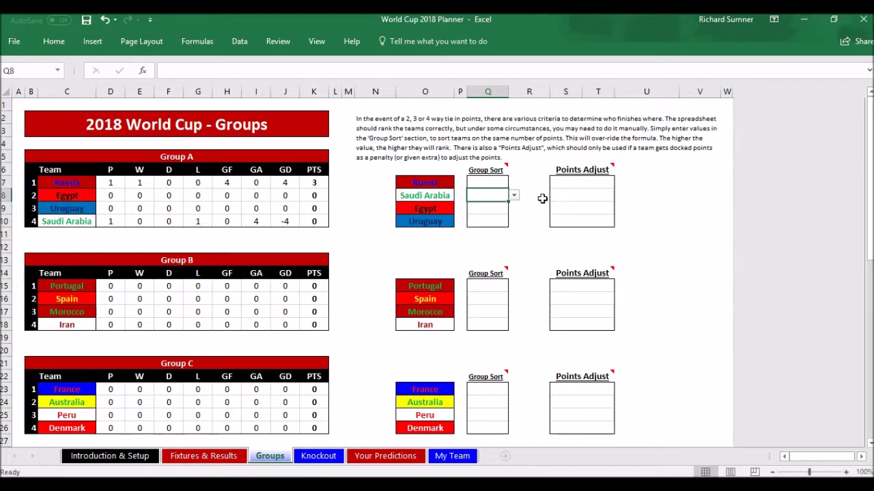
- Apply a Points Adjust value of -2 to Russia in Group A
click(574, 184)
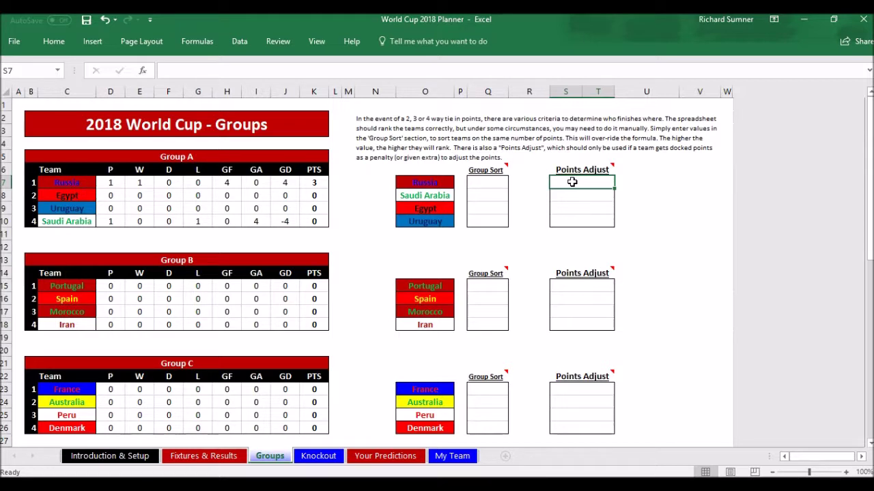
text(-2)
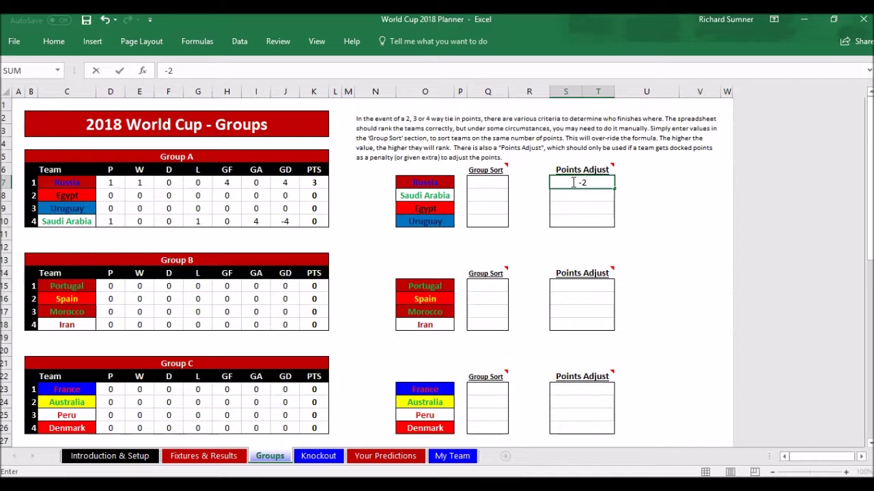
key(Return)
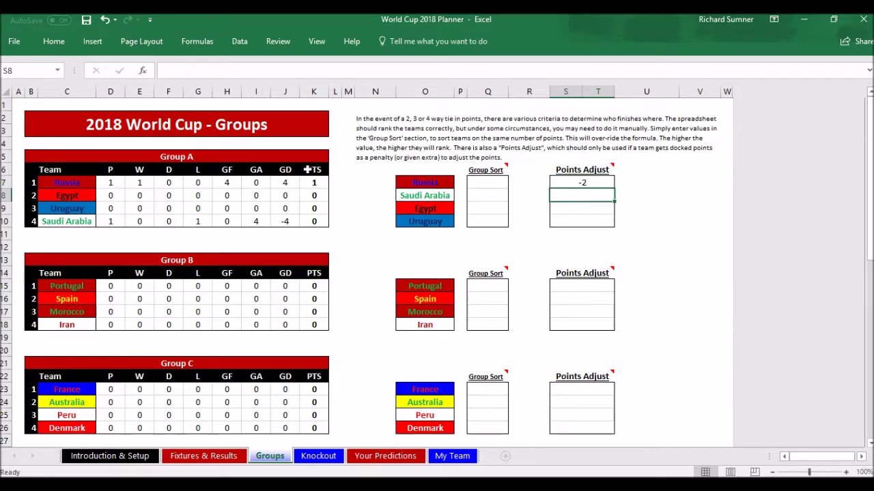
- Clear Russia's Points Adjust value and return to the first cell of the Groups sheet
click(591, 183)
key(Delete)
key(Return)
click(336, 158)
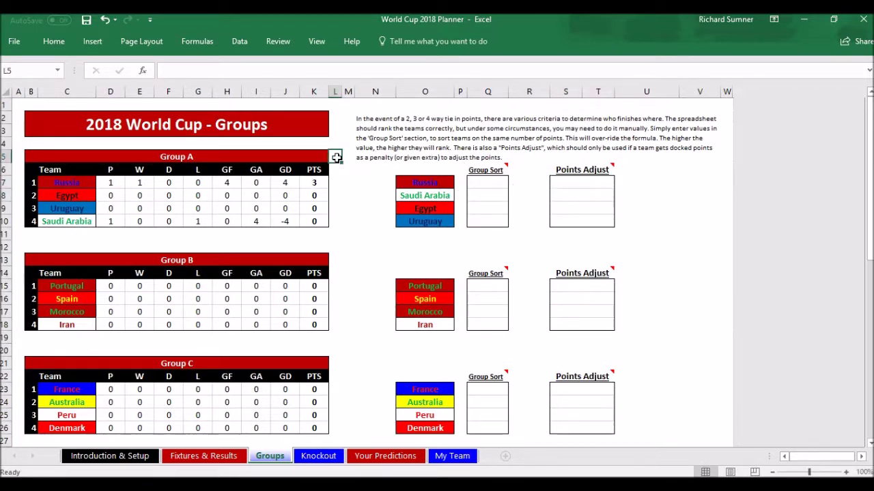
key(ctrl+Home)
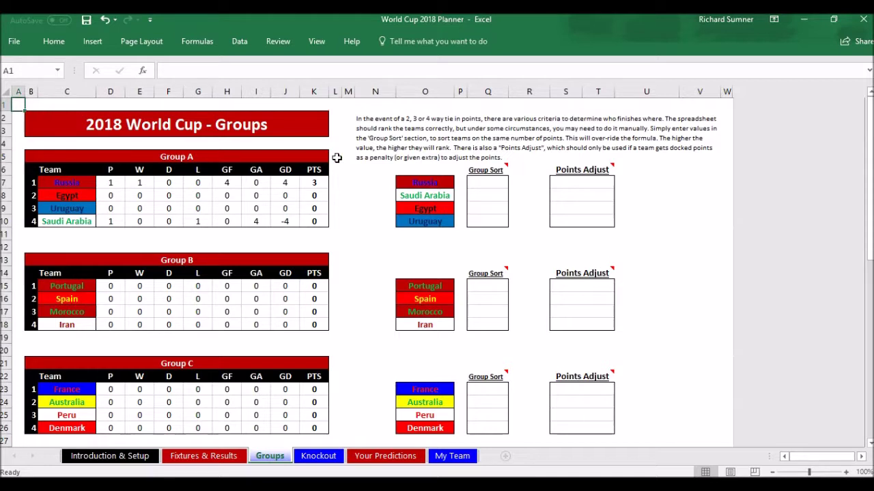
- View the Knockout sheet, and record a 0–0 full-time score for round of 16 match 49, France v Iceland, on the Fixtures & Results sheet
click(318, 456)
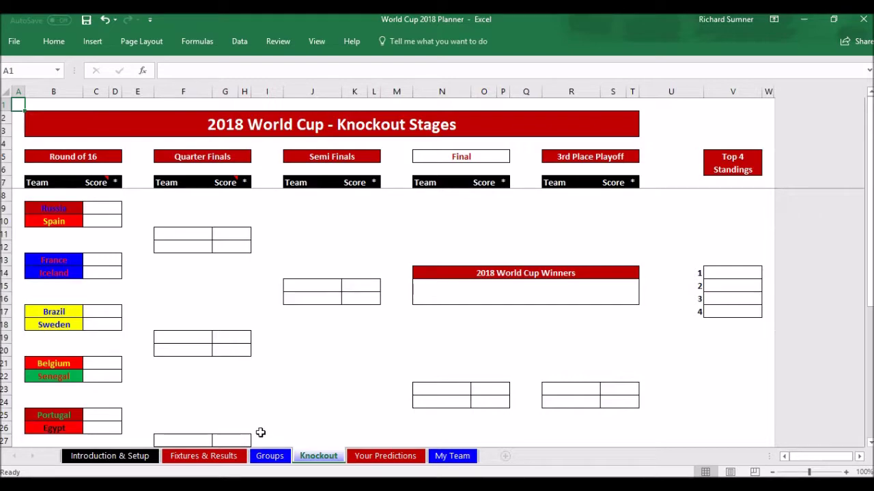
click(228, 458)
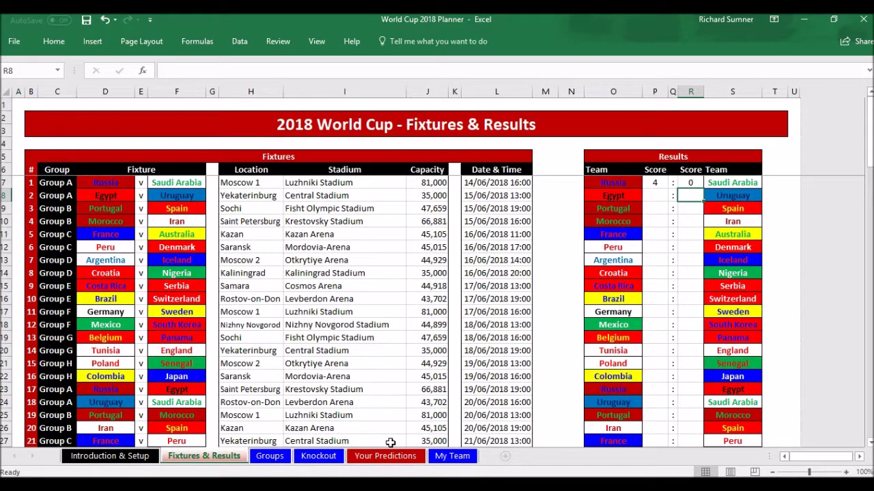
scroll(377, 400, down, 15)
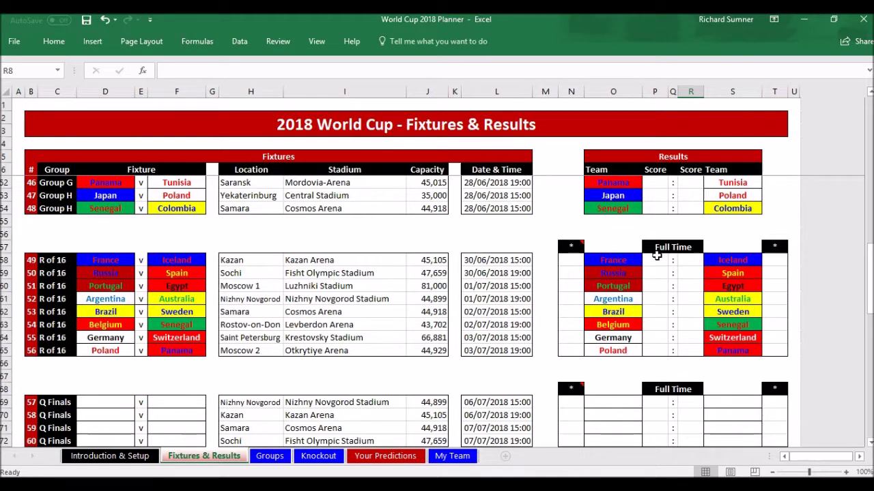
click(656, 258)
key(Right)
key(Right)
text(0)
key(Left)
- Mark France as the winner of match 49 with an asterisk (*) beside the team
click(571, 260)
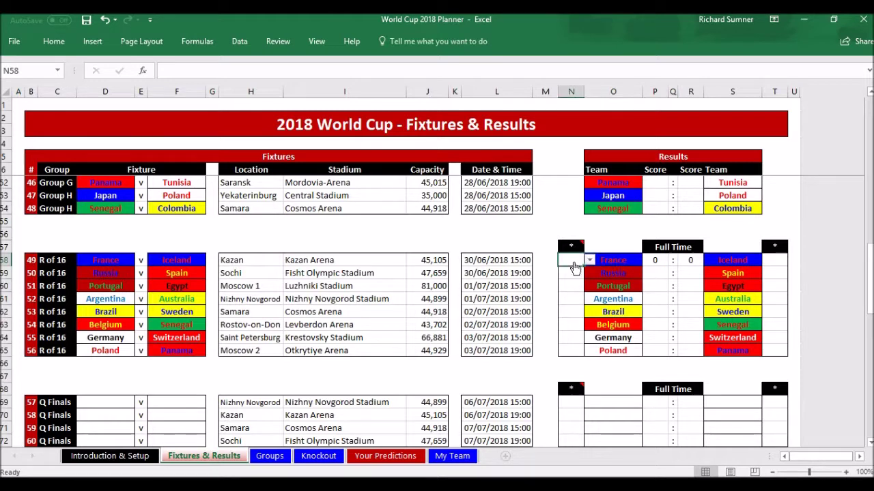
click(589, 260)
click(579, 280)
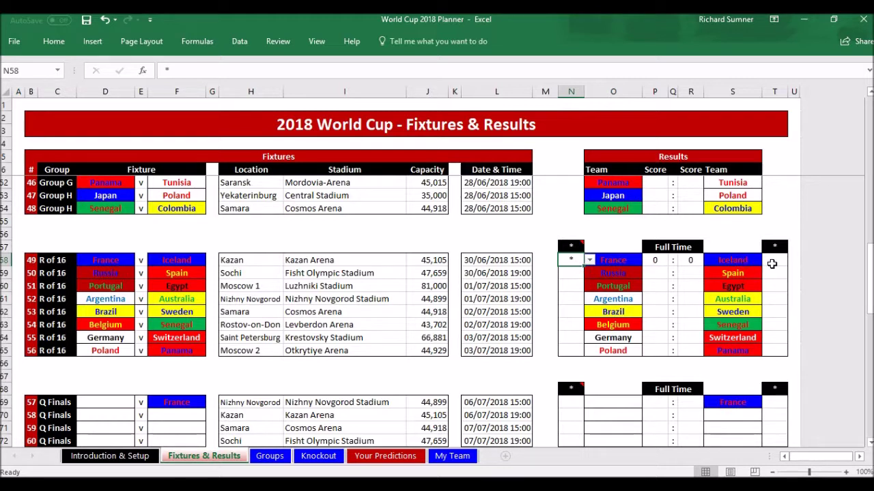
- Clear the winner asterisk and both full-time scores of round of 16 match 49, France v Iceland
key(BackSpace)
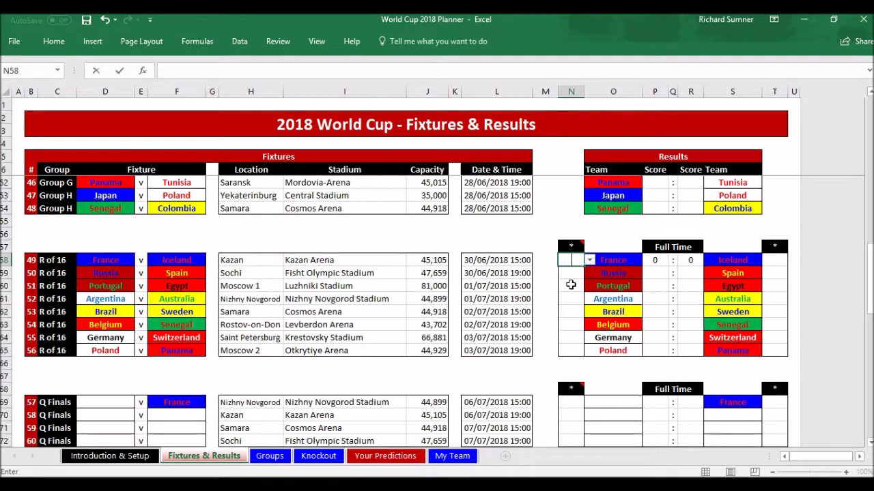
key(Tab)
key(Tab)
key(BackSpace)
key(Right)
key(Right)
key(BackSpace)
key(Left)
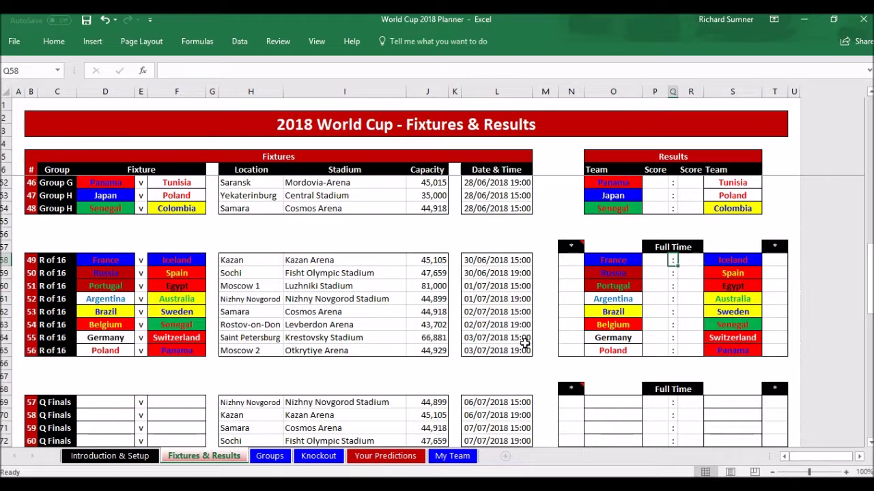
- Review the group and knockout rows on the Your Predictions sheet, and change the match 1 prediction, Russia v Saudi Arabia, to 4–0
click(362, 455)
scroll(345, 346, down, 9)
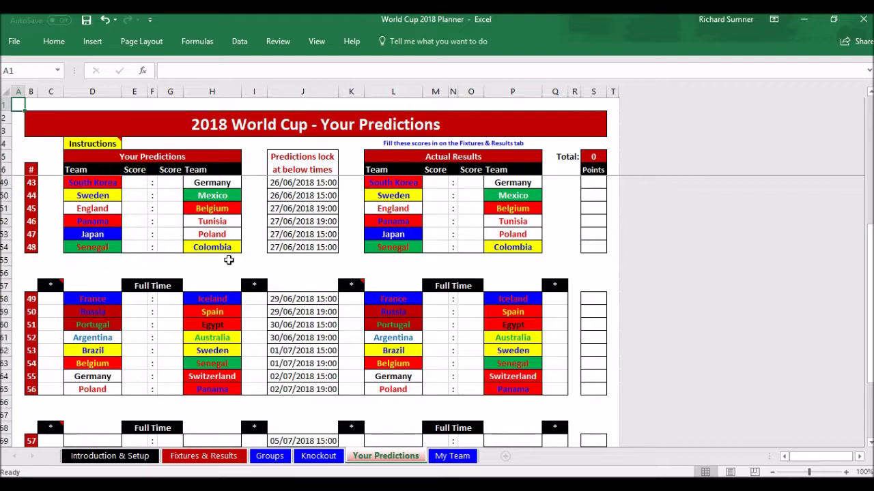
scroll(229, 260, up, 14)
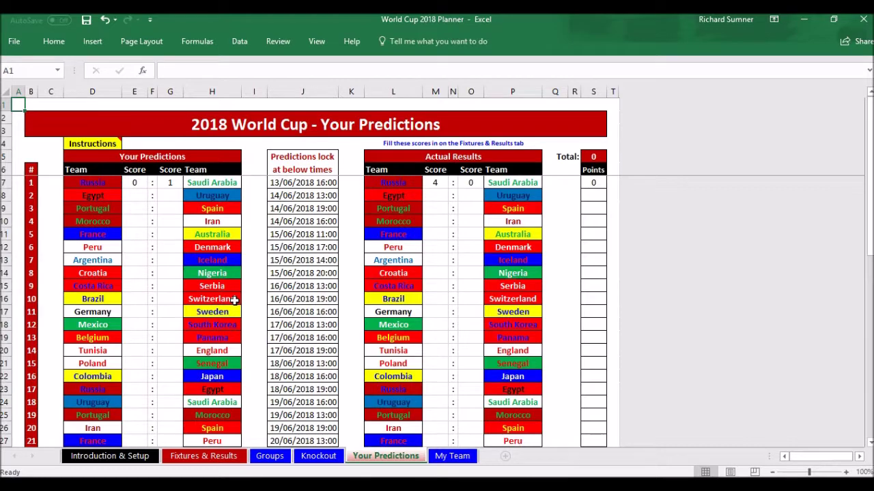
scroll(234, 299, down, 17)
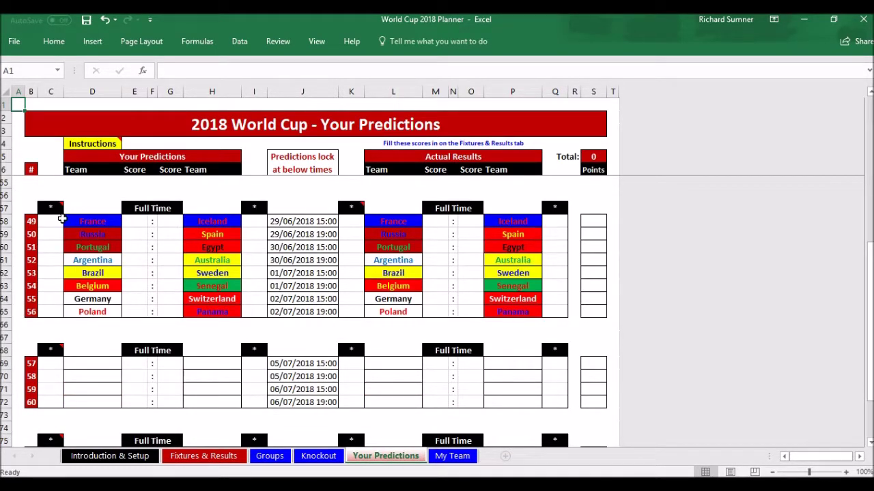
scroll(600, 232, up, 17)
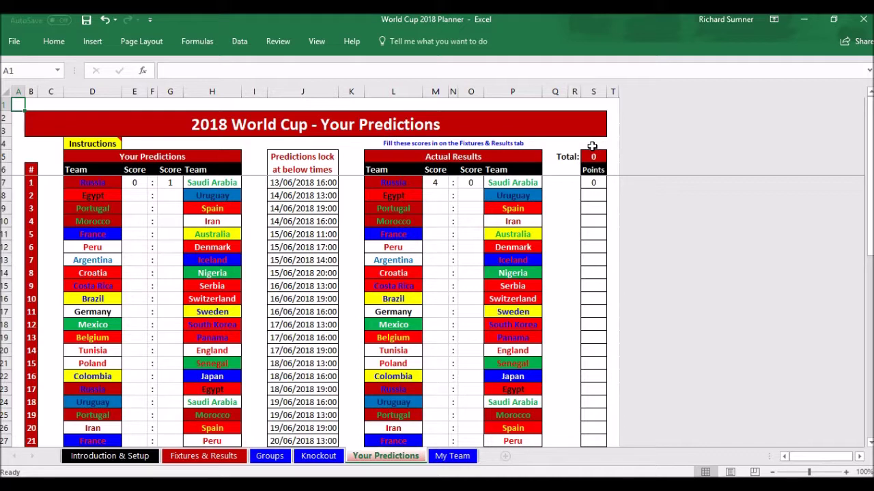
click(171, 184)
text(0)
key(shift+Tab)
text(4)
key(Tab)
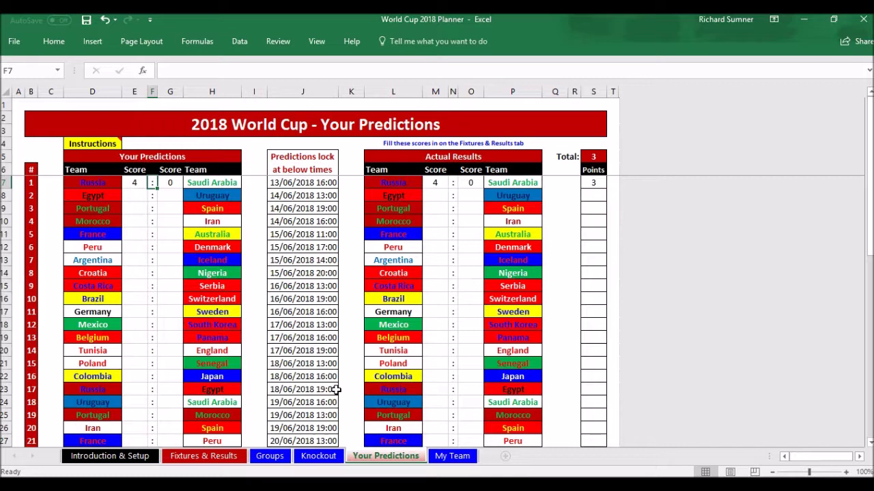
- Switch to the World Cup 2018 Planner - TEST workbook and review its fixture results and prediction points
mouse_move(286, 478)
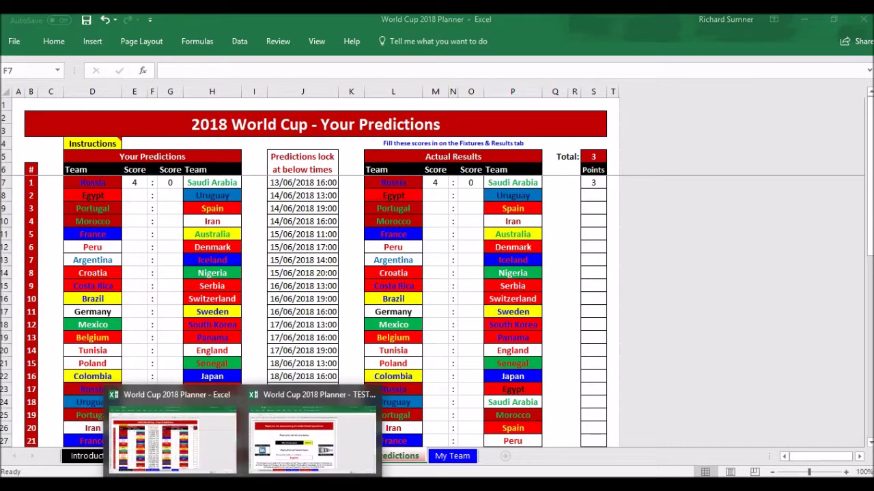
click(298, 451)
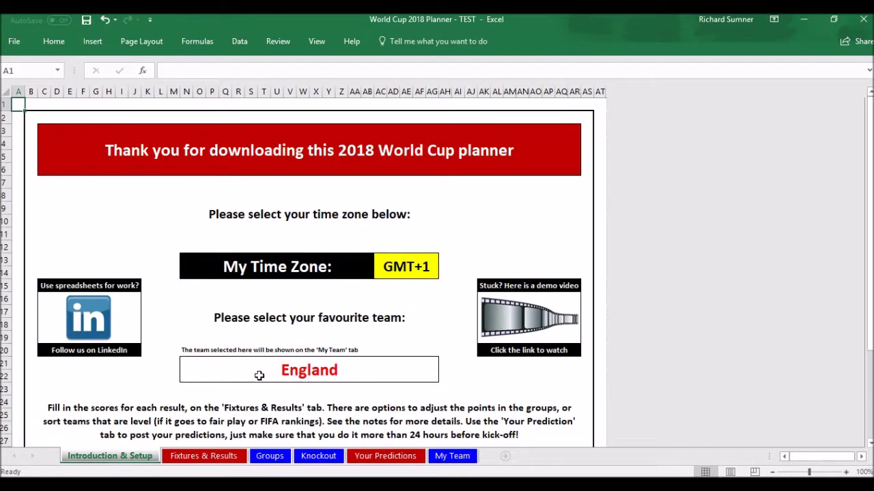
click(232, 456)
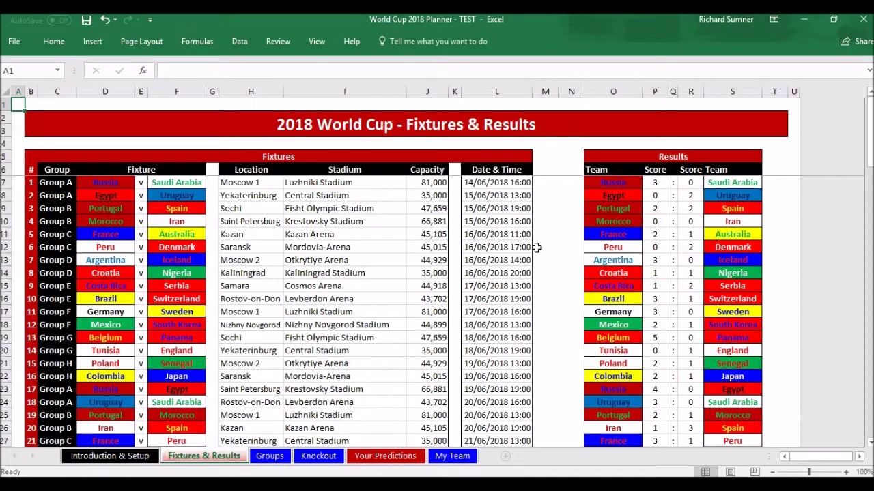
scroll(601, 307, down, 15)
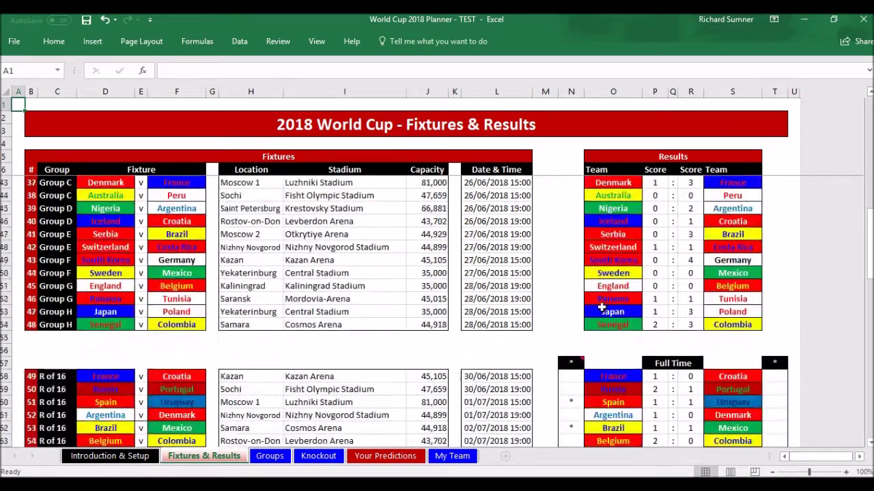
scroll(601, 307, up, 8)
scroll(601, 307, up, 7)
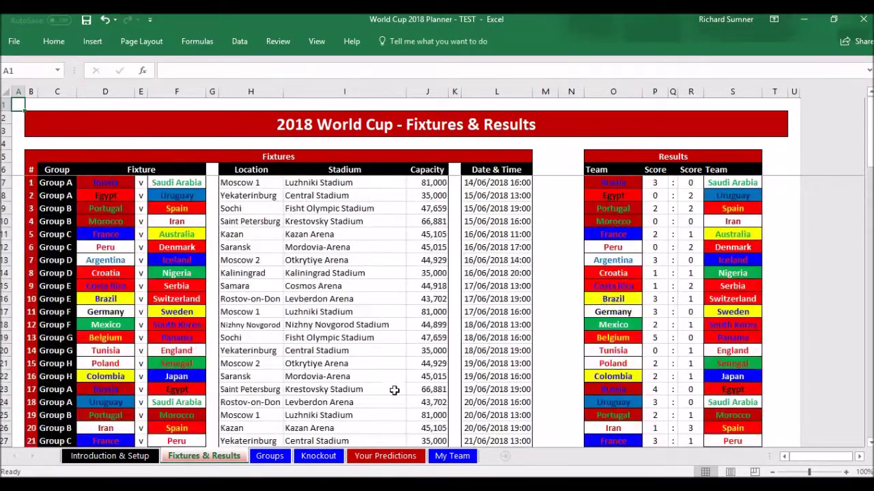
click(383, 458)
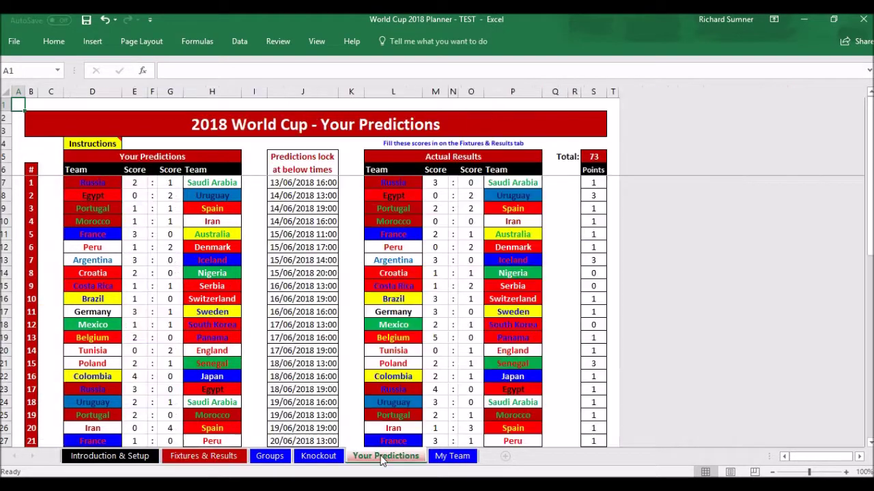
- Examine the group tables on the Groups sheet and the bracket from the round of 16 to the final on the Knockout sheet
click(266, 457)
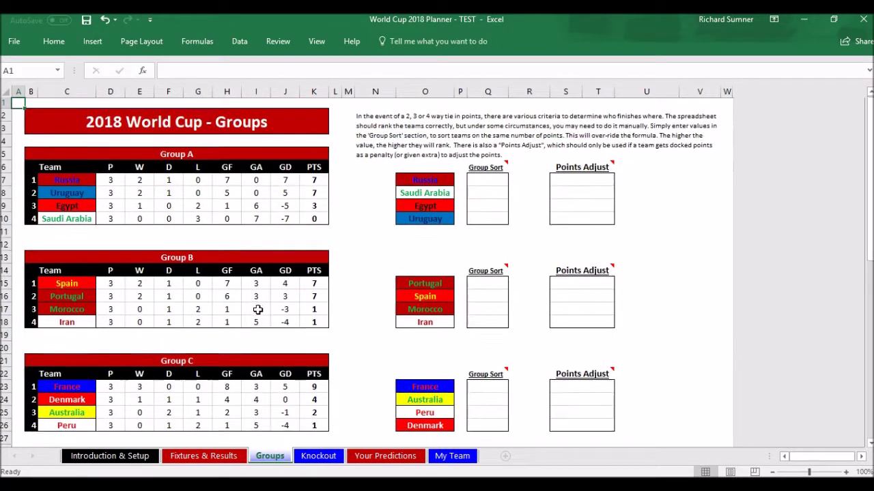
scroll(257, 311, down, 1)
scroll(224, 218, down, 10)
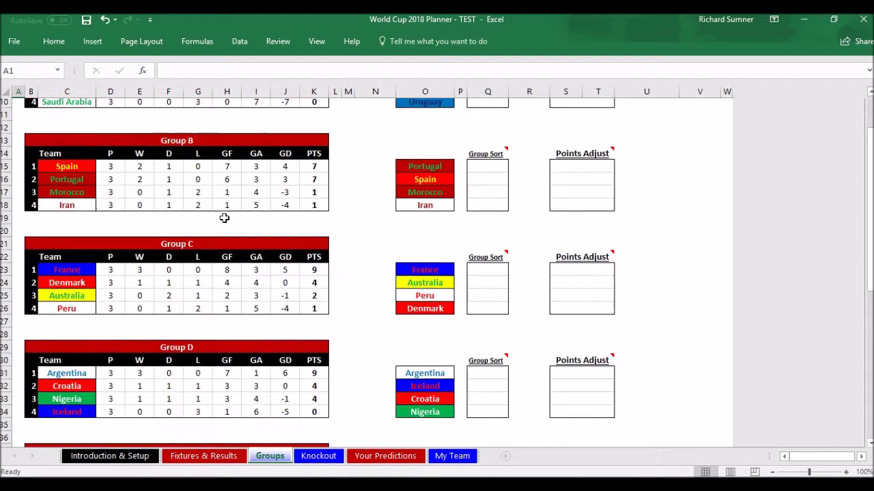
scroll(224, 218, down, 5)
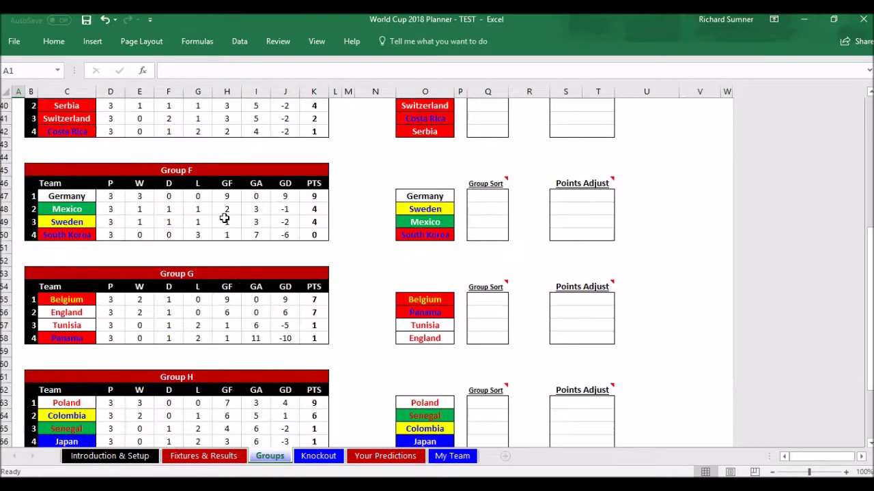
scroll(224, 219, up, 16)
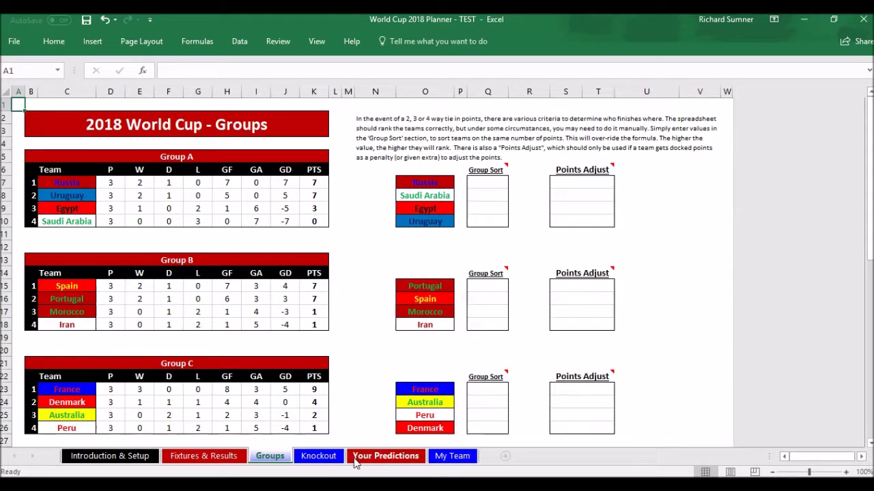
click(320, 456)
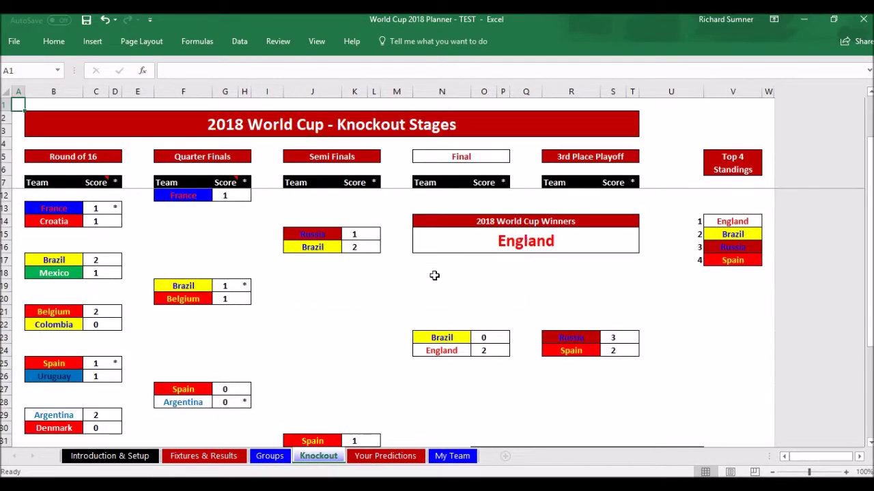
scroll(347, 296, up, 2)
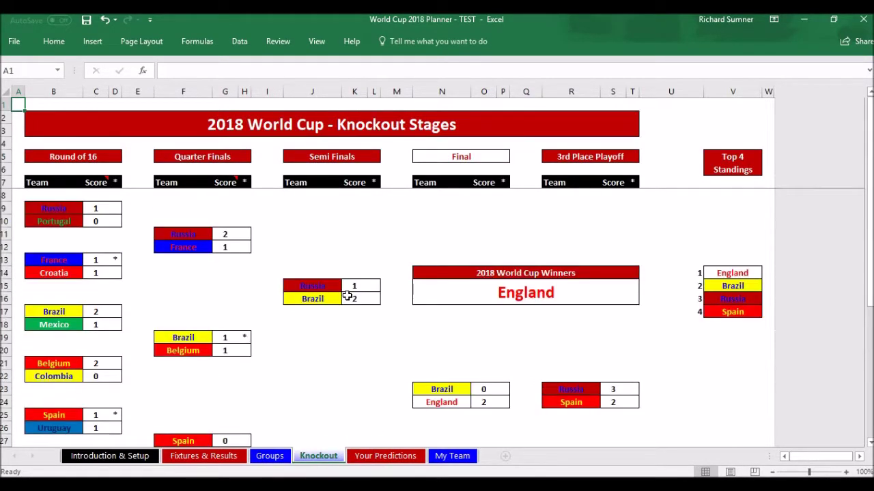
scroll(347, 295, down, 5)
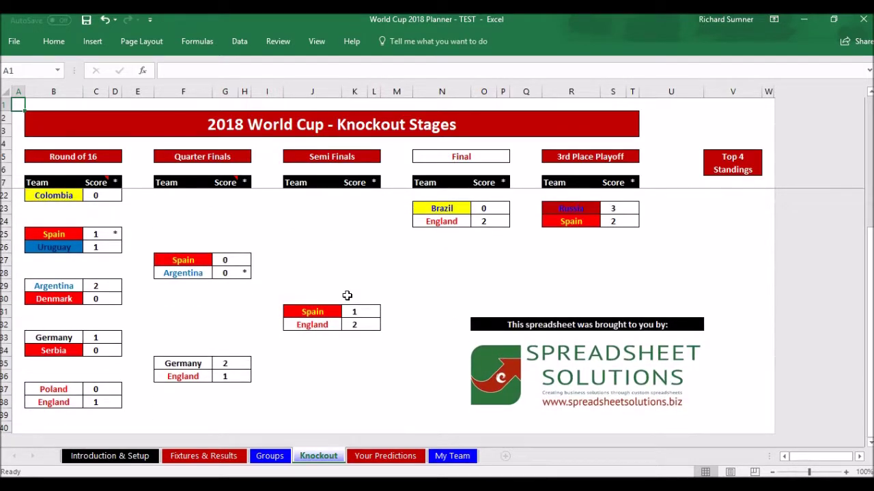
scroll(346, 296, up, 5)
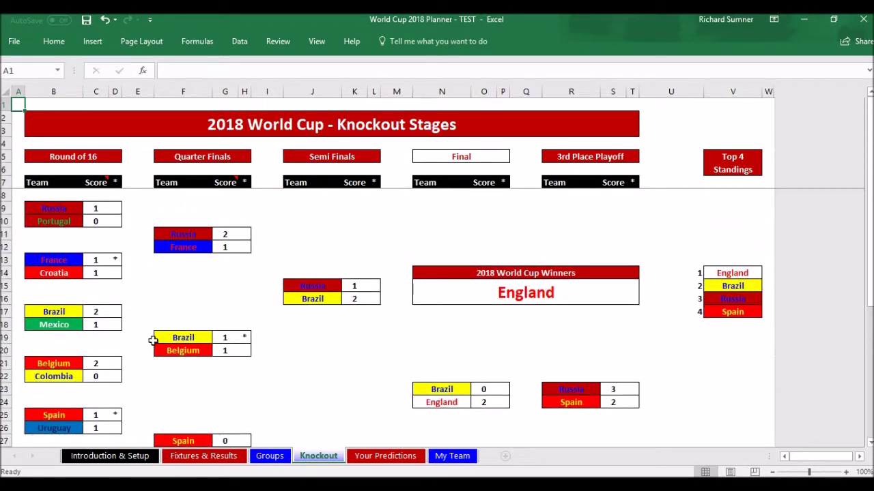
- Examine England's tournament summary on the My Team sheet, from the group stage through to the final
click(225, 464)
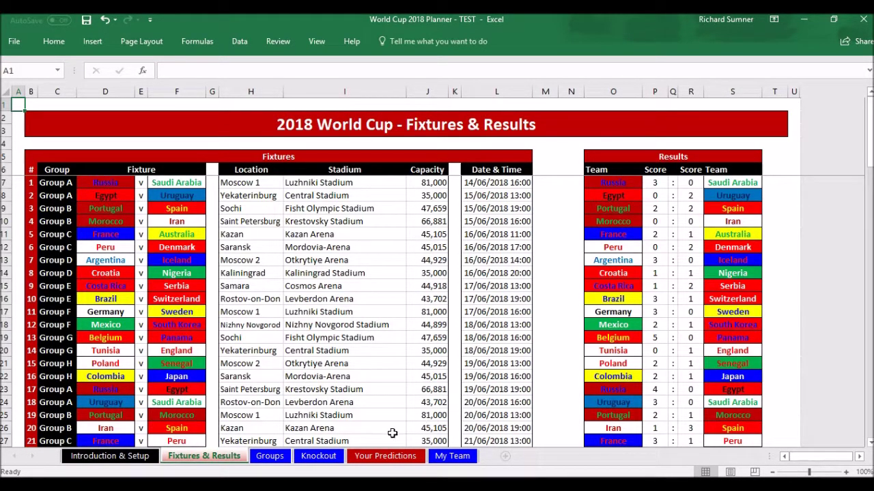
click(453, 455)
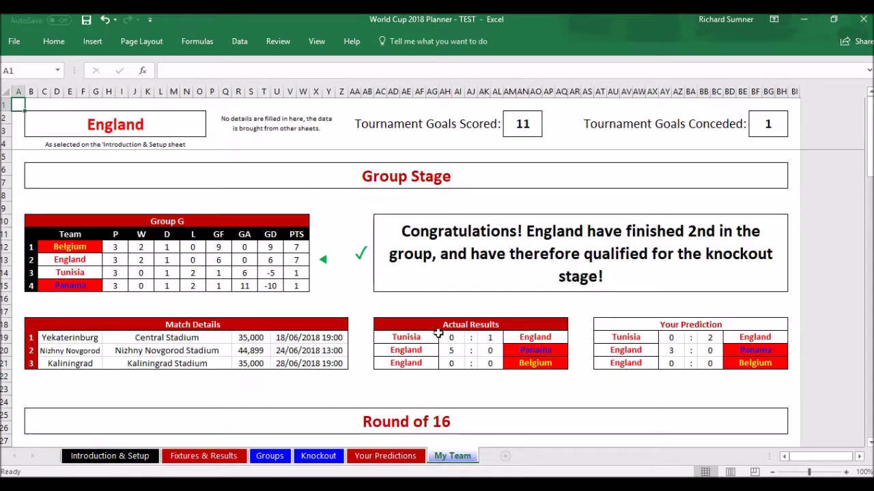
scroll(438, 331, down, 1)
scroll(396, 335, down, 3)
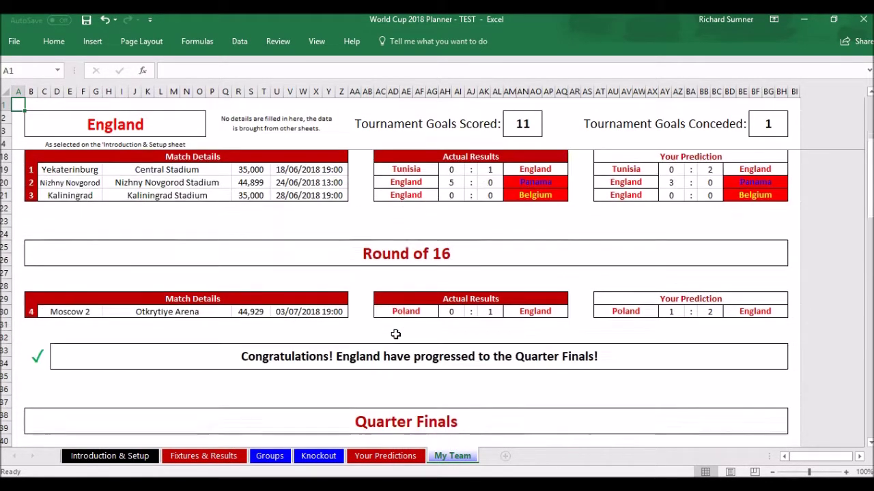
scroll(395, 334, down, 3)
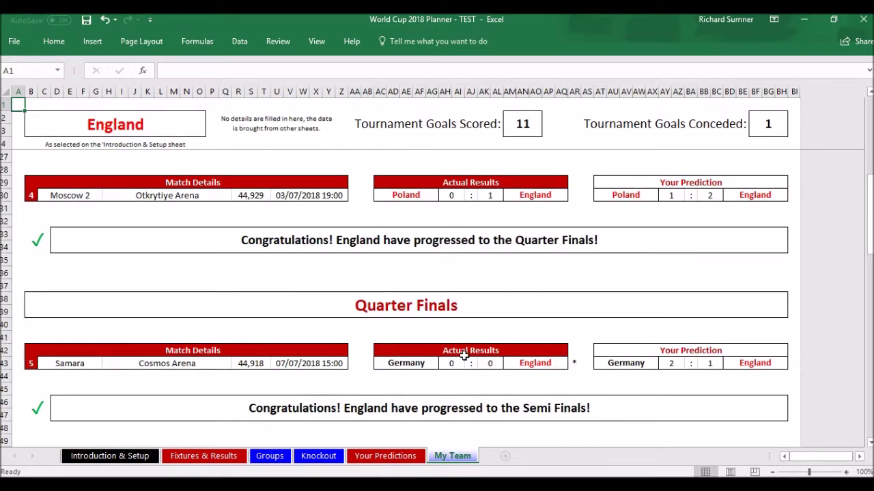
scroll(451, 354, down, 3)
scroll(437, 345, down, 10)
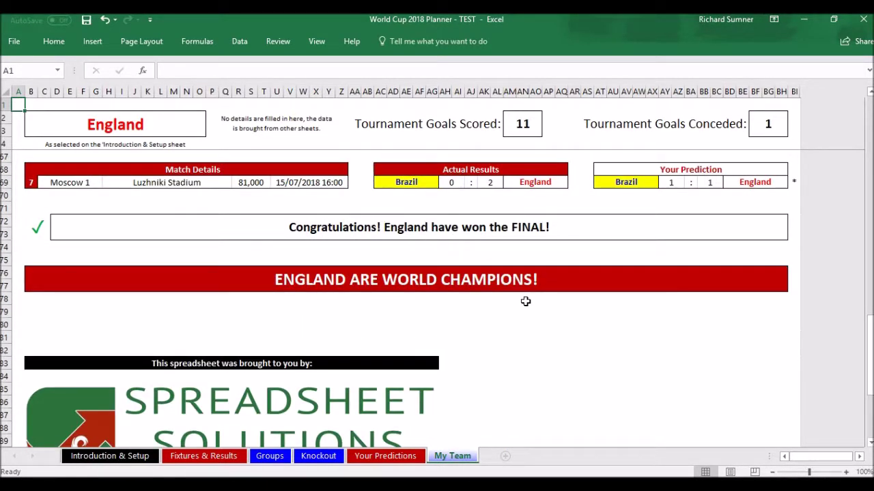
scroll(526, 301, up, 20)
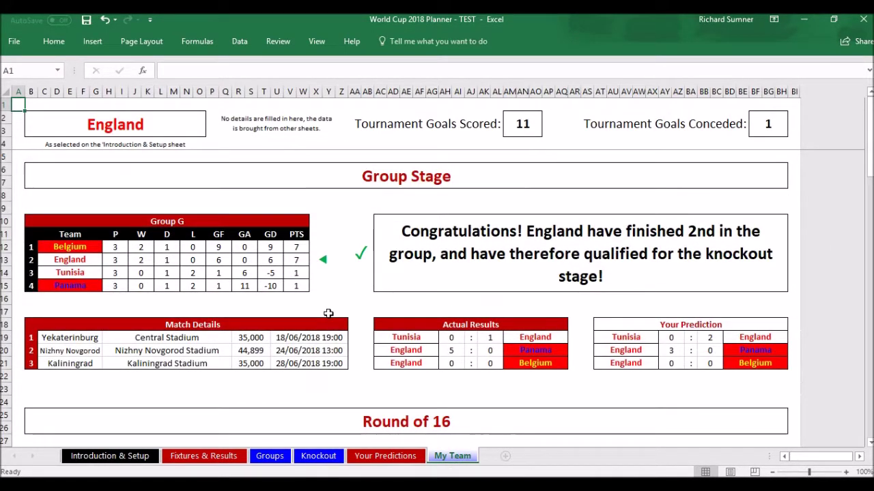
- Revisit the Your Predictions, Knockout and Groups sheets of the completed planner, ending on Fixtures & Results
click(383, 456)
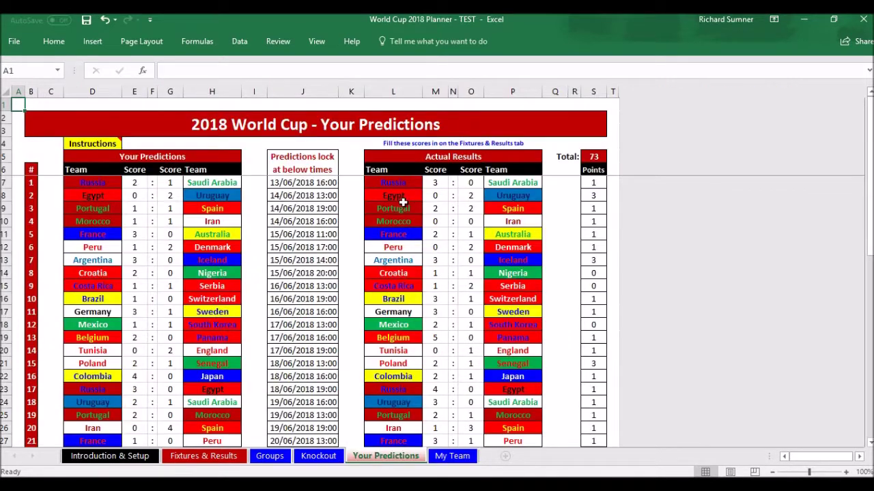
click(318, 457)
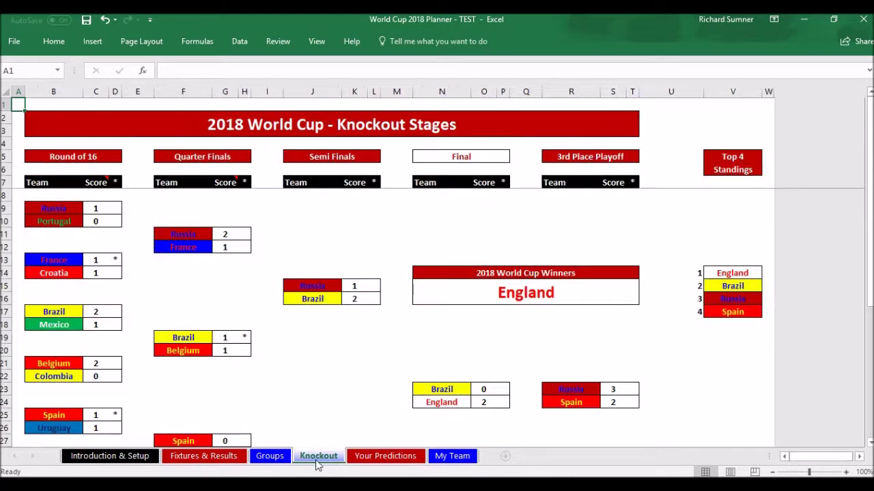
click(270, 458)
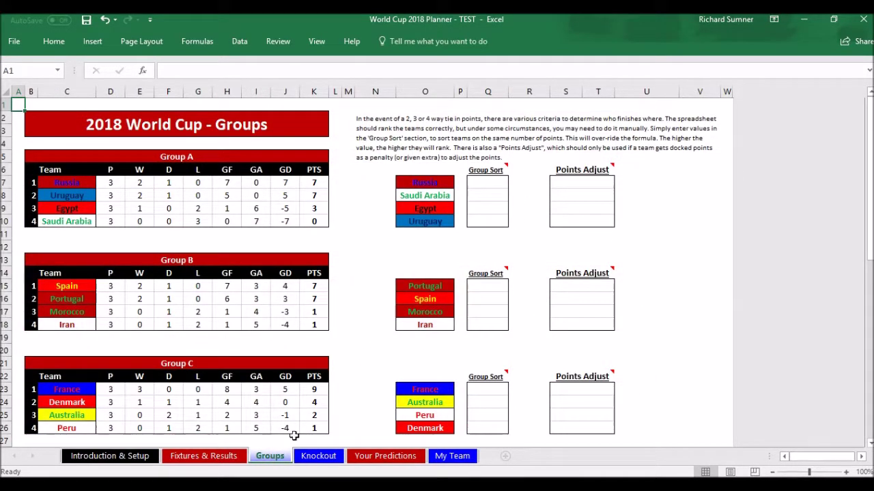
click(204, 458)
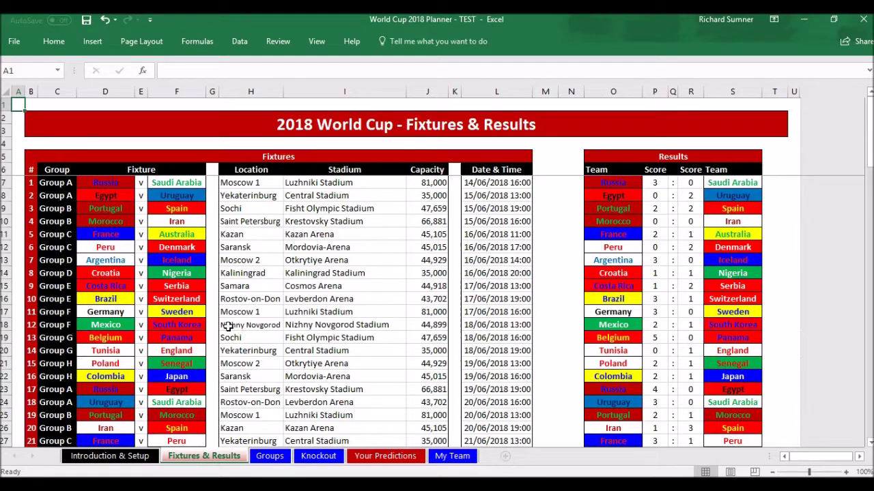
click(273, 457)
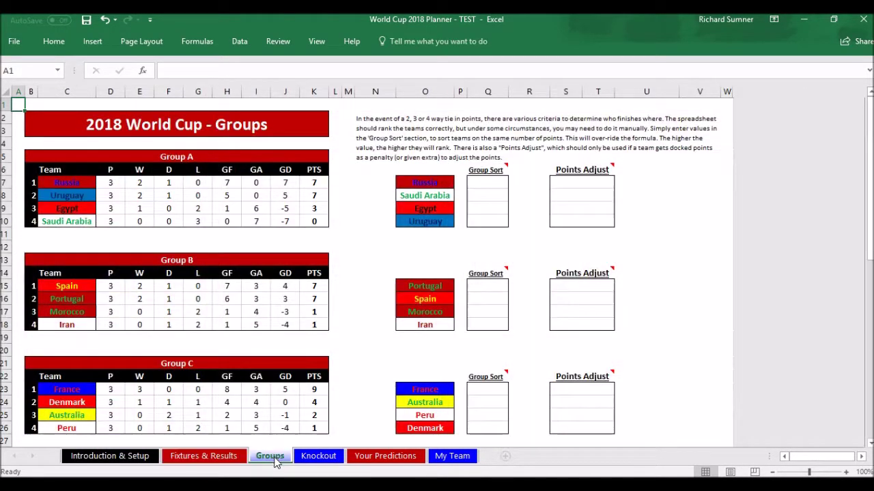
click(234, 459)
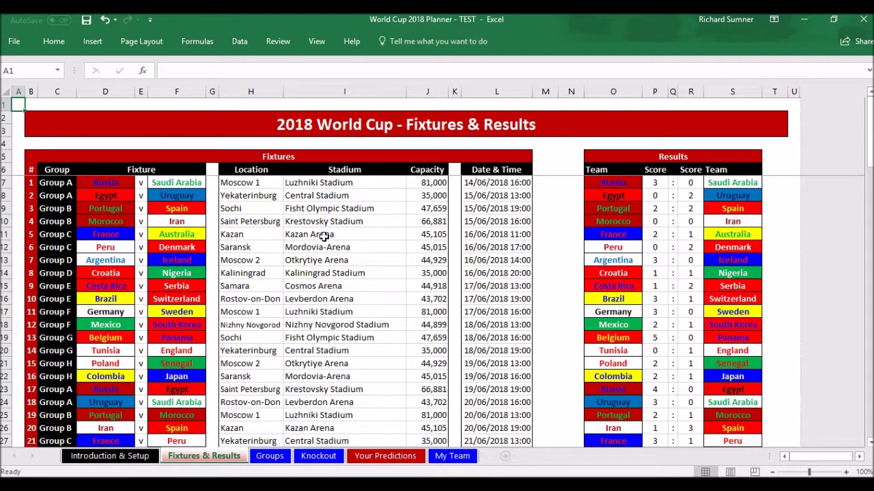
- Check the Your Predictions sheet, then compare the favourite team setting on Introduction & Setup with the My Team sheet
click(421, 453)
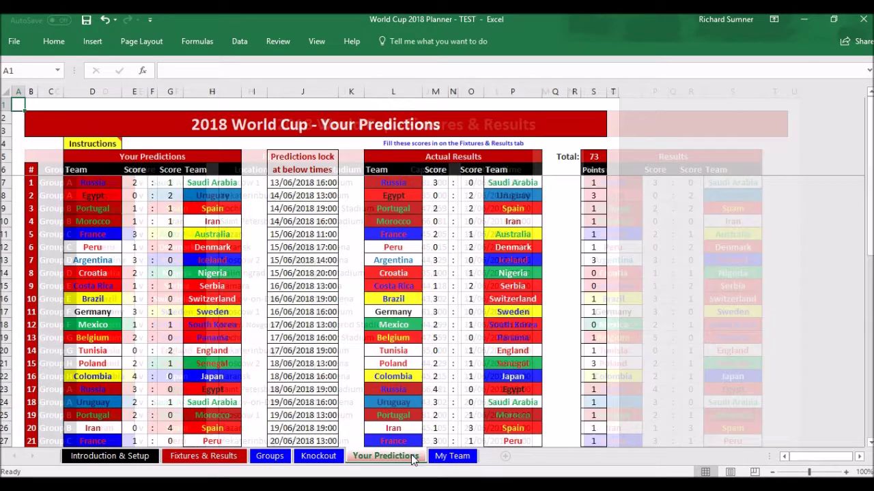
mouse_move(109, 145)
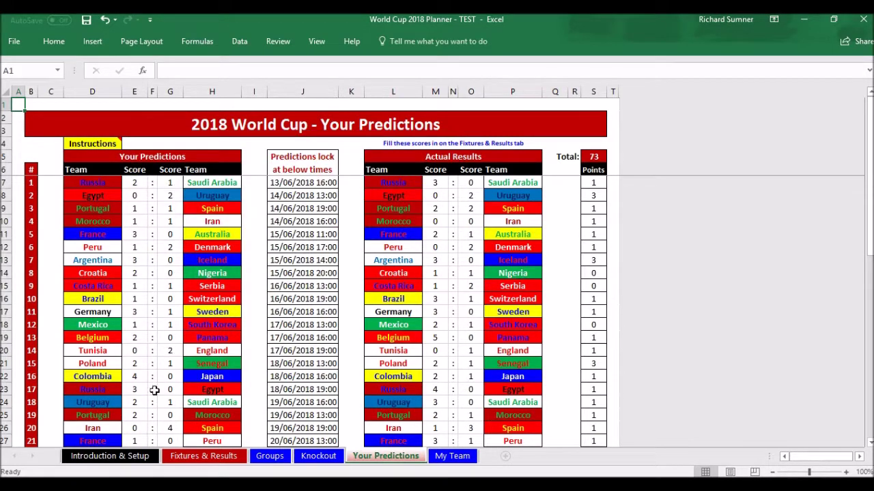
click(139, 456)
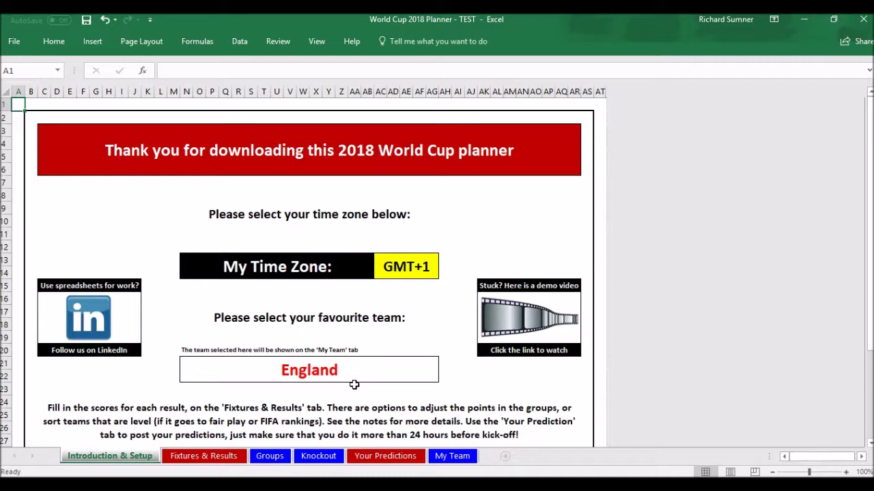
click(450, 456)
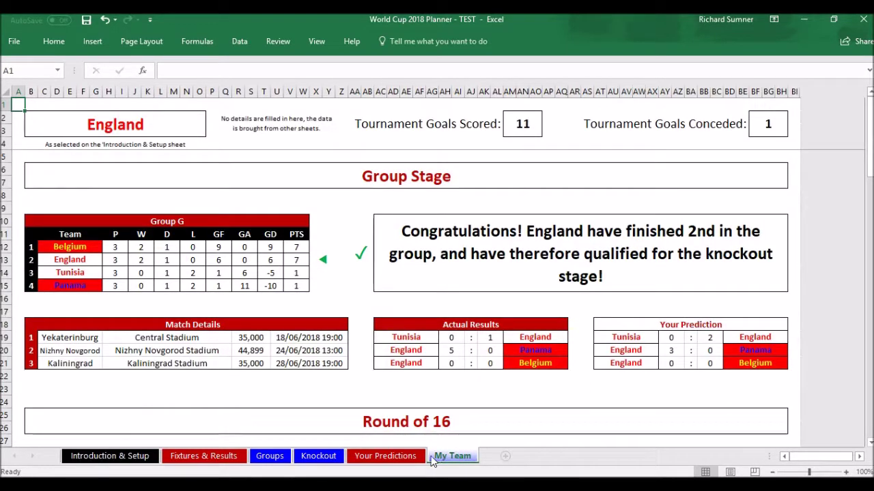
click(140, 461)
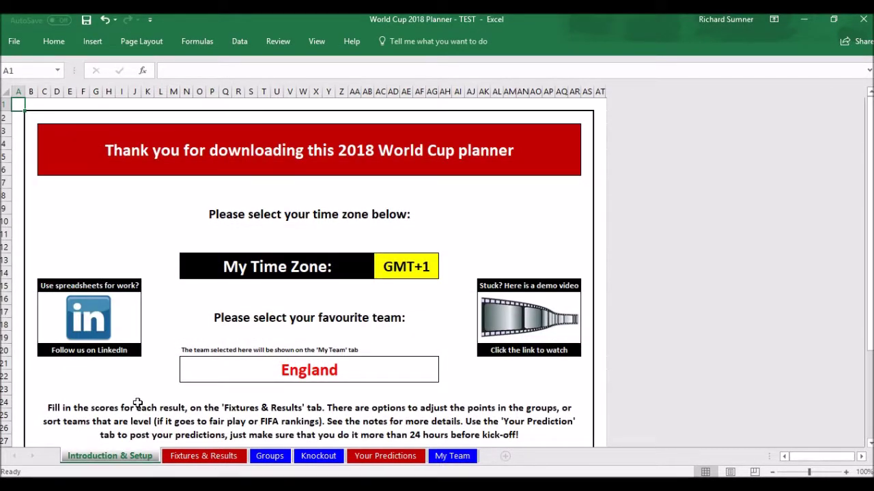